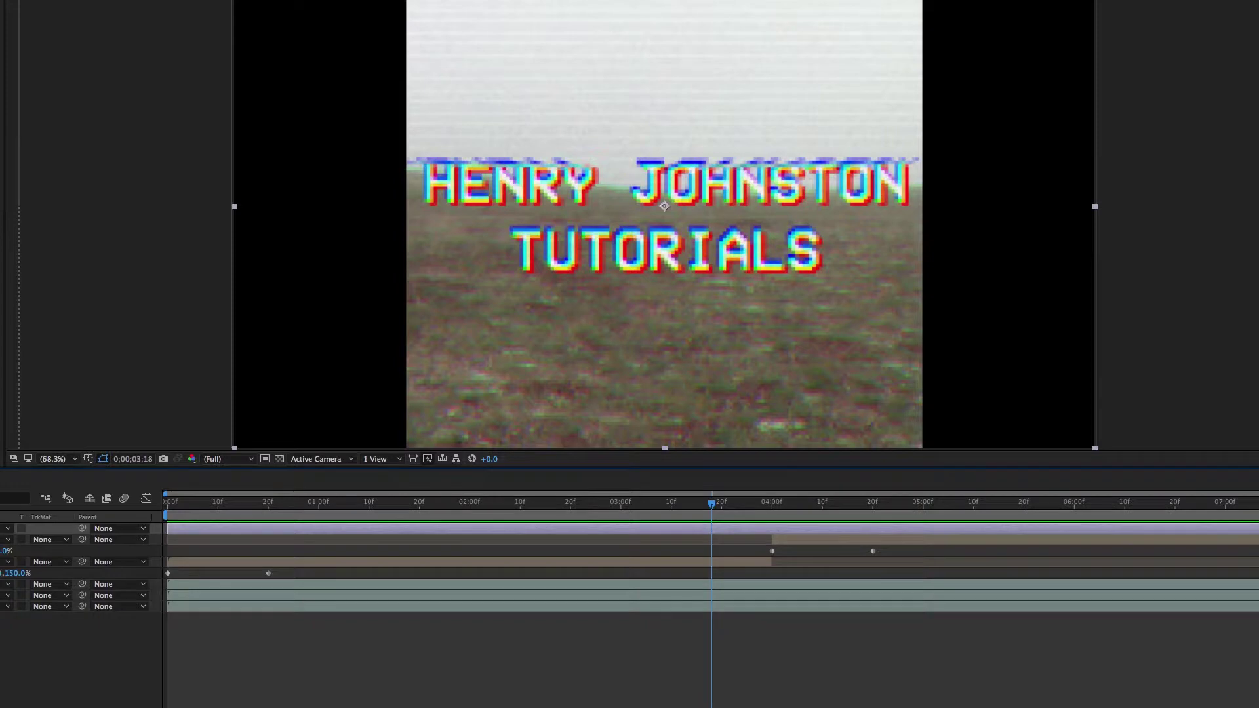
Step: Create a new HDTV 1080 29.97 composition lasting 0;00;08;15 and add the grassy field footage to it
key("super+n")
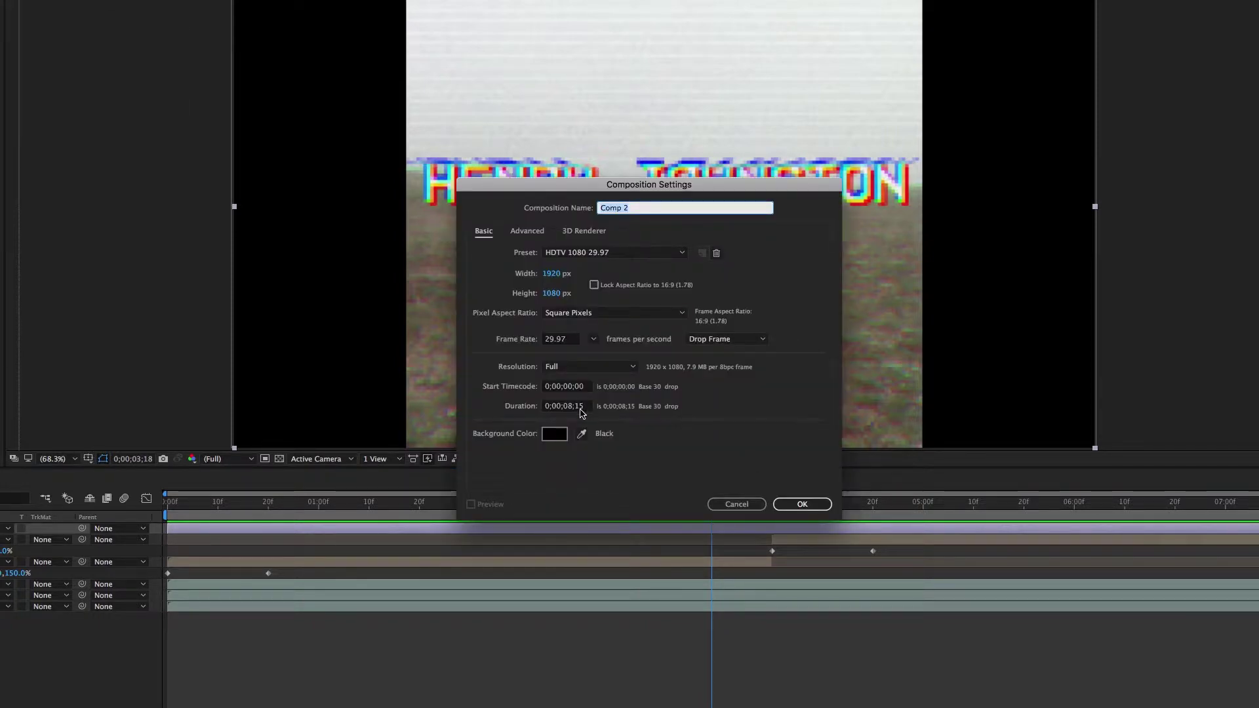
left_click(791, 510)
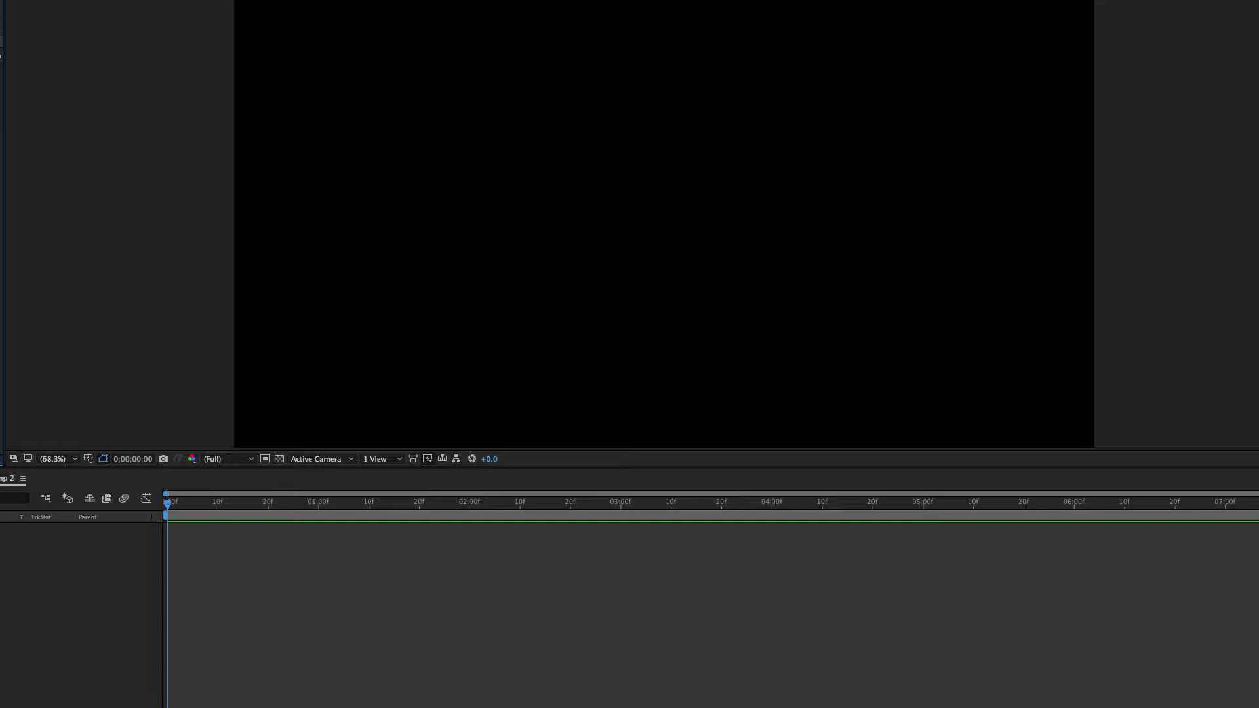
left_click_drag(1, 57, 23, 706)
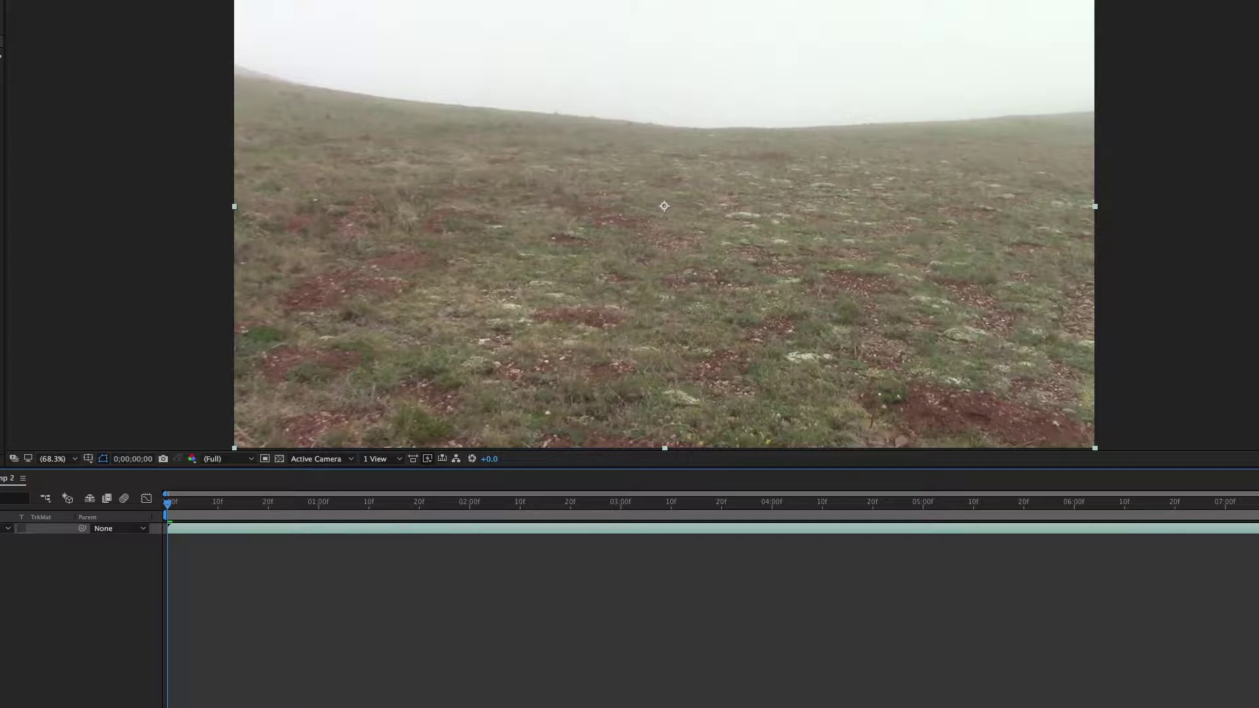
Step: Duplicate the field footage layer twice to make a stack of three identical layers
key("ctrl+d")
key("ctrl+d")
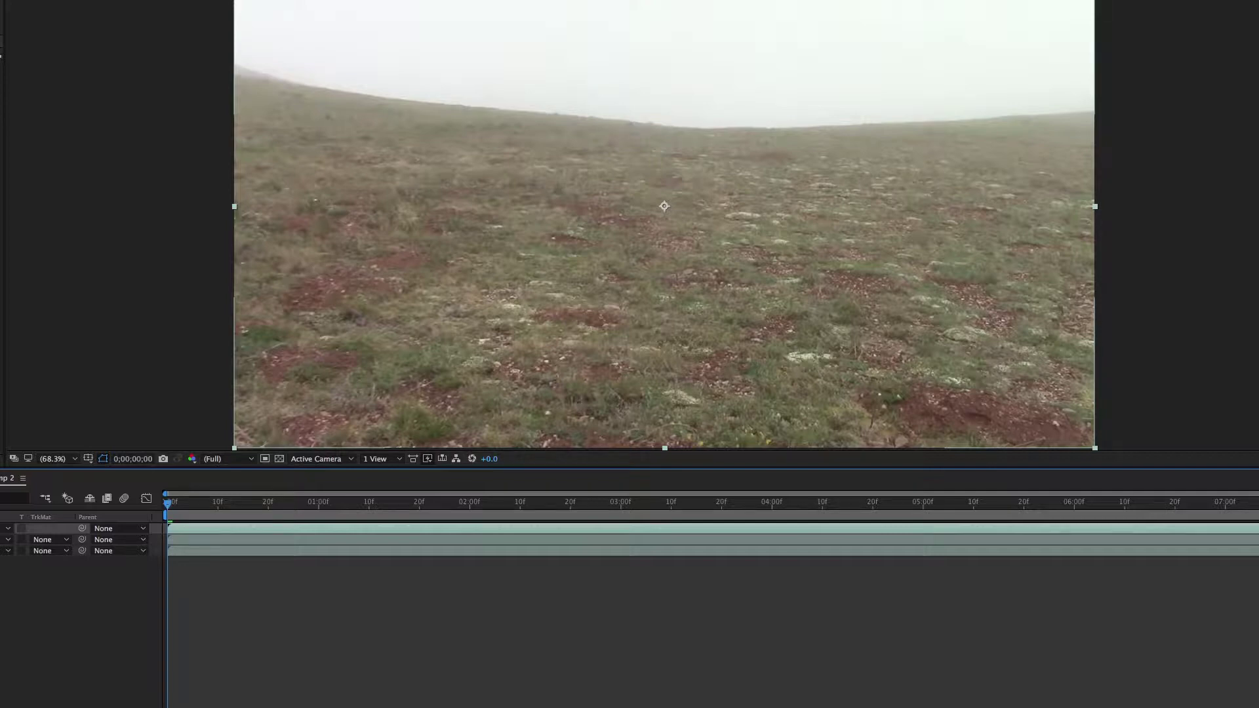
left_click(393, 540)
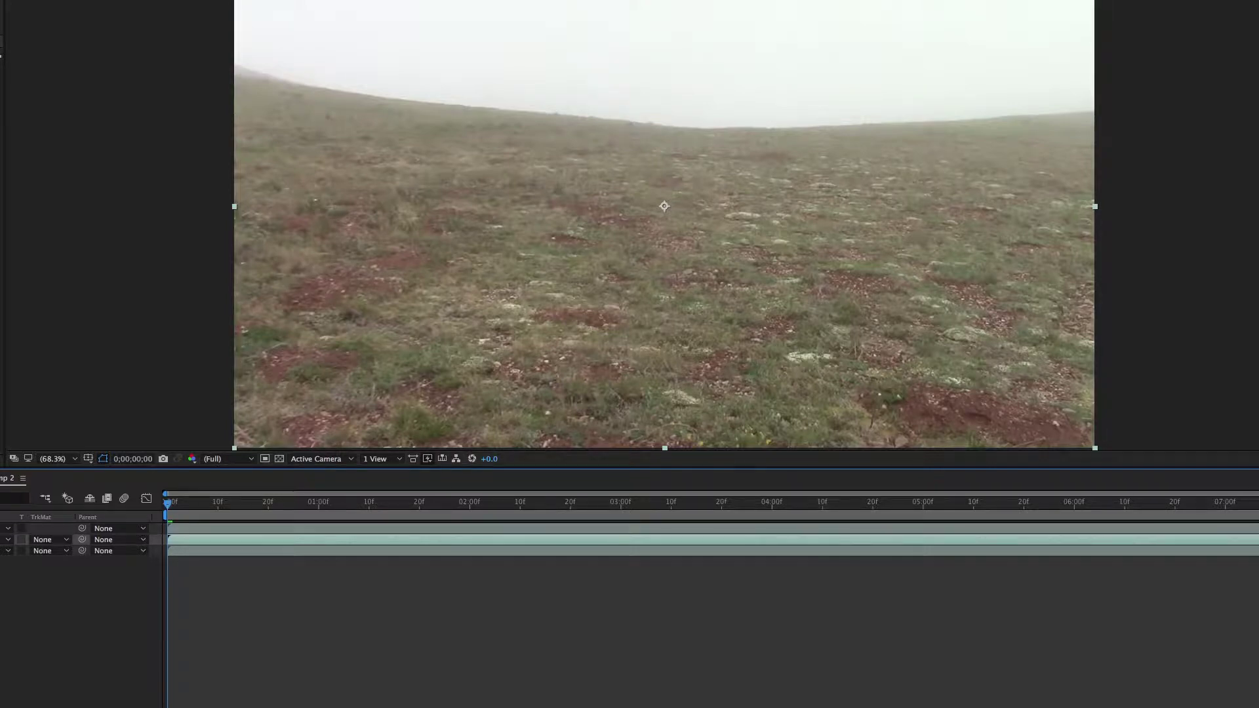
left_click(393, 551)
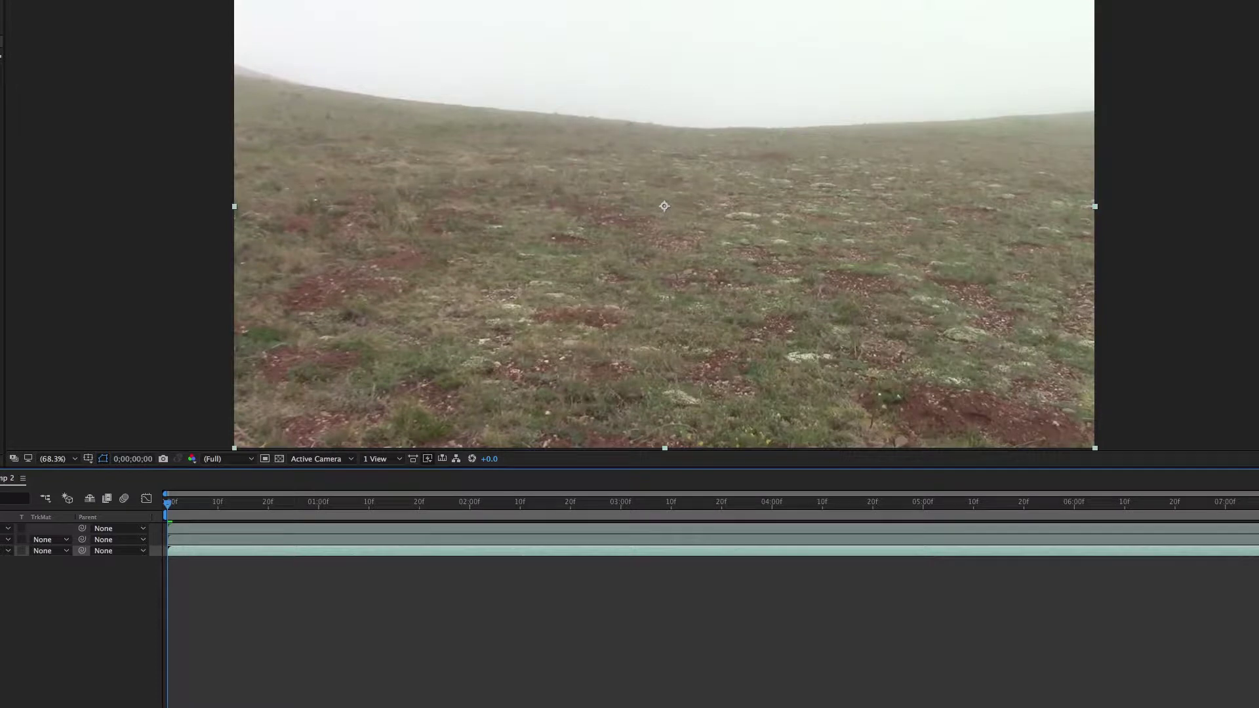
key("super+shift+a")
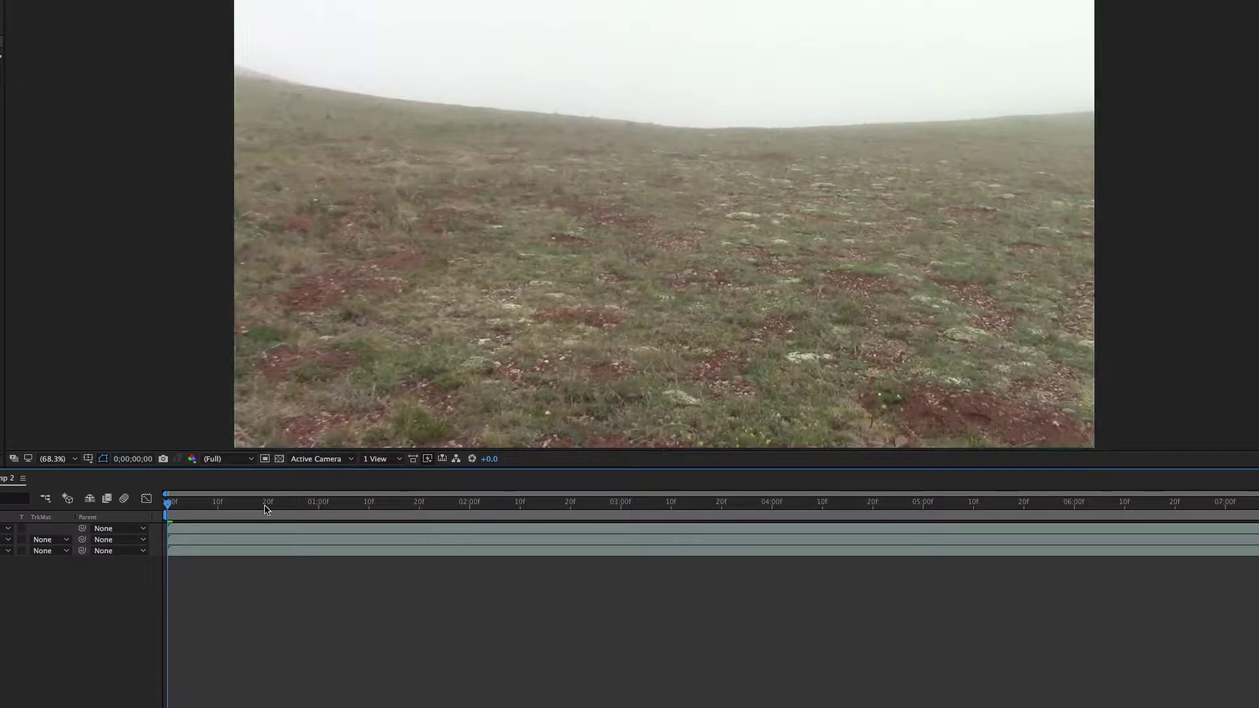
Step: Apply the Shift Channels effect to all three footage layers
left_click(242, 529)
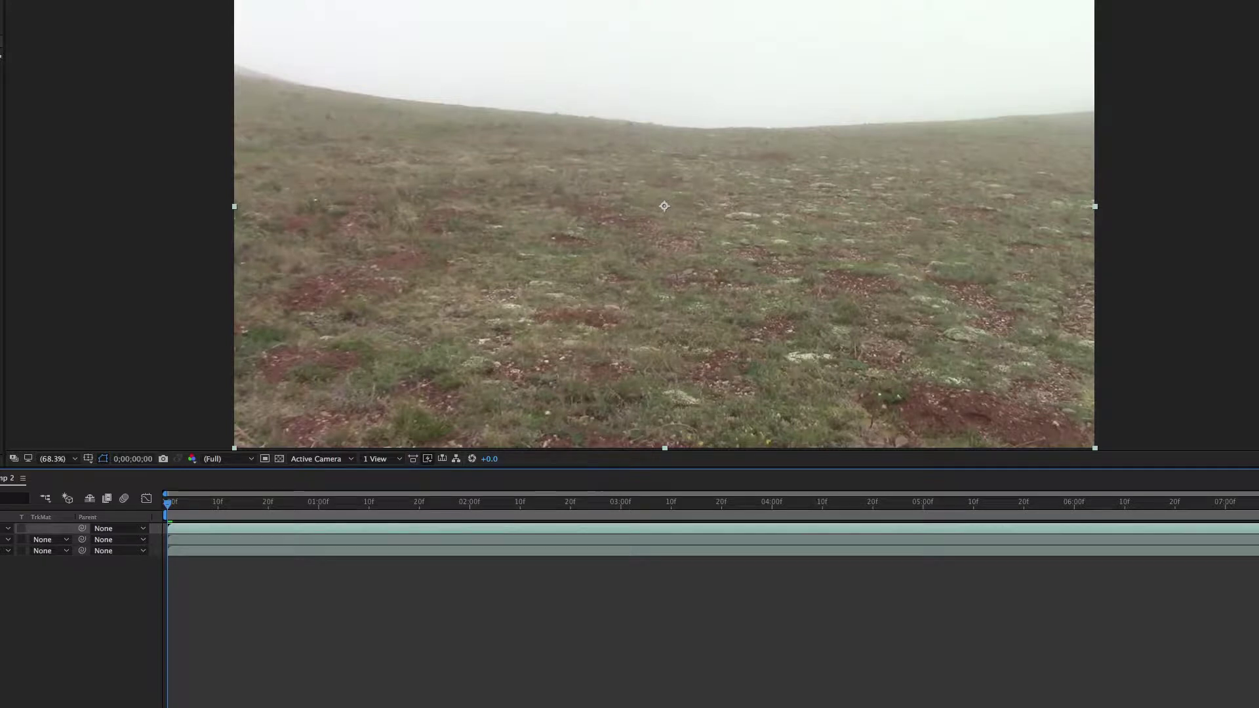
key("ctrl+a")
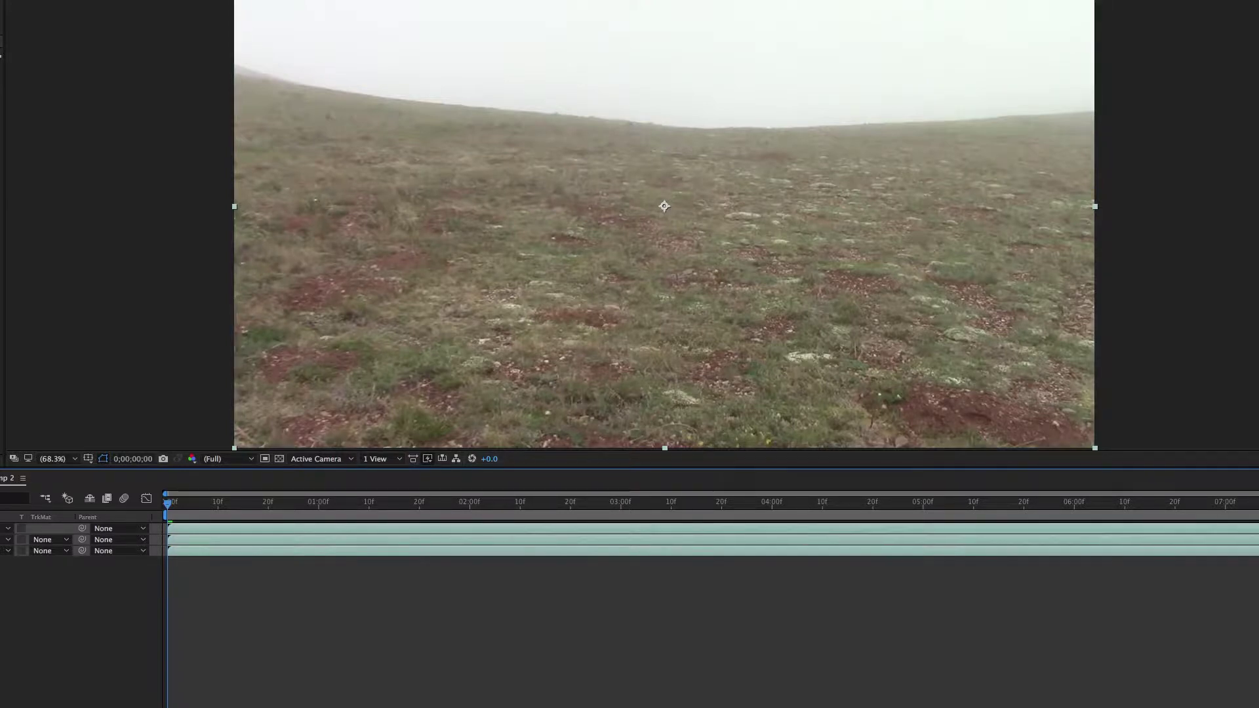
left_click(72, 0)
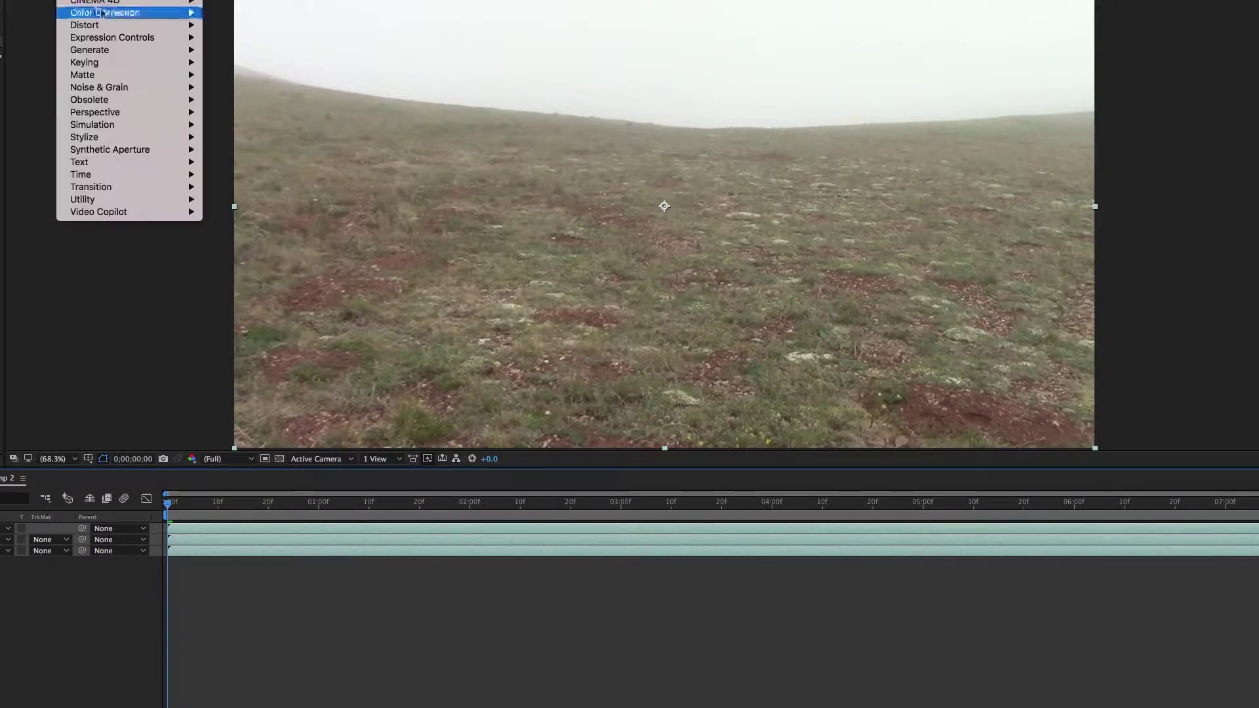
mouse_move(99, 0)
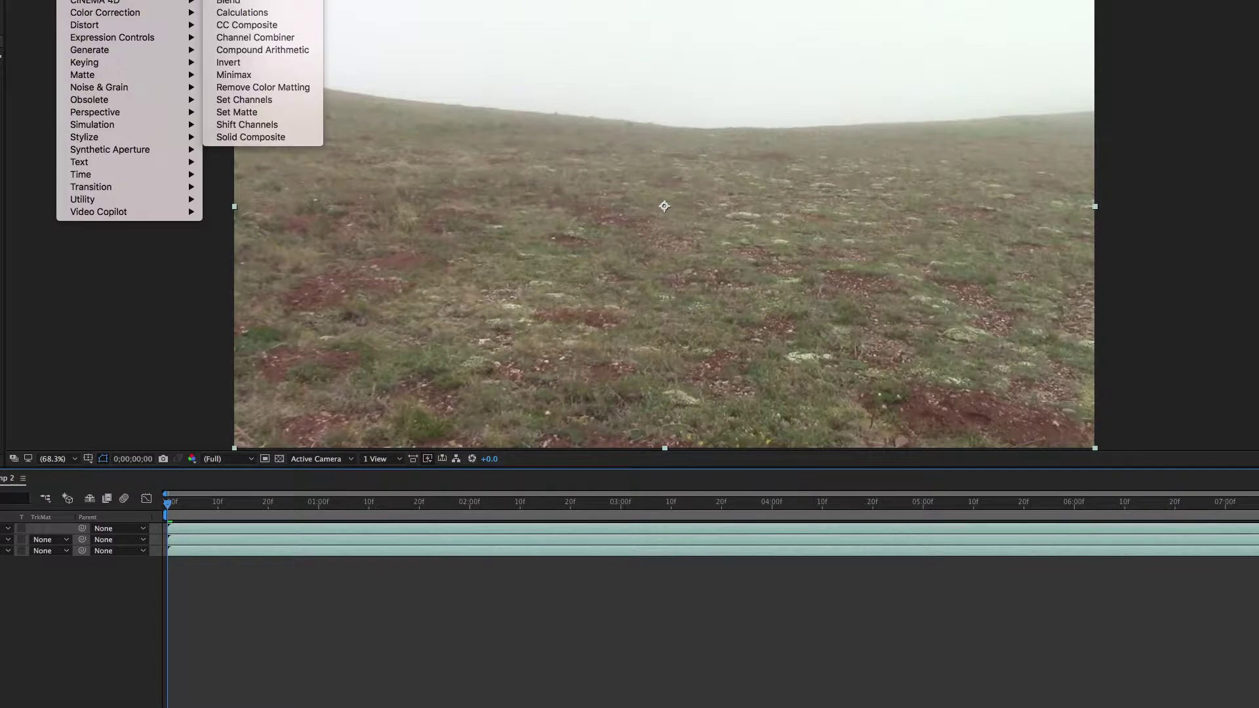
left_click(258, 122)
Step: Set Shift Channels so the top layer keeps only red, the middle layer only green and the lowest layer only blue
left_click(4, 590)
left_click(3, 528)
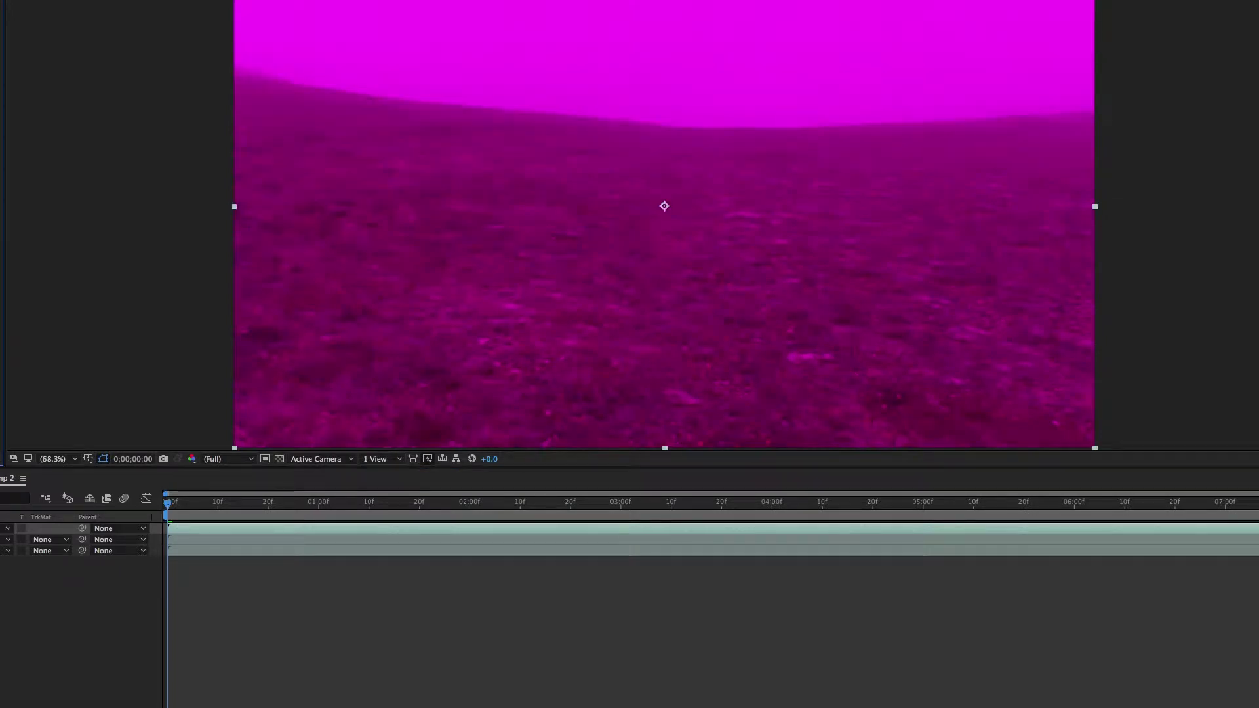
left_click(3, 539)
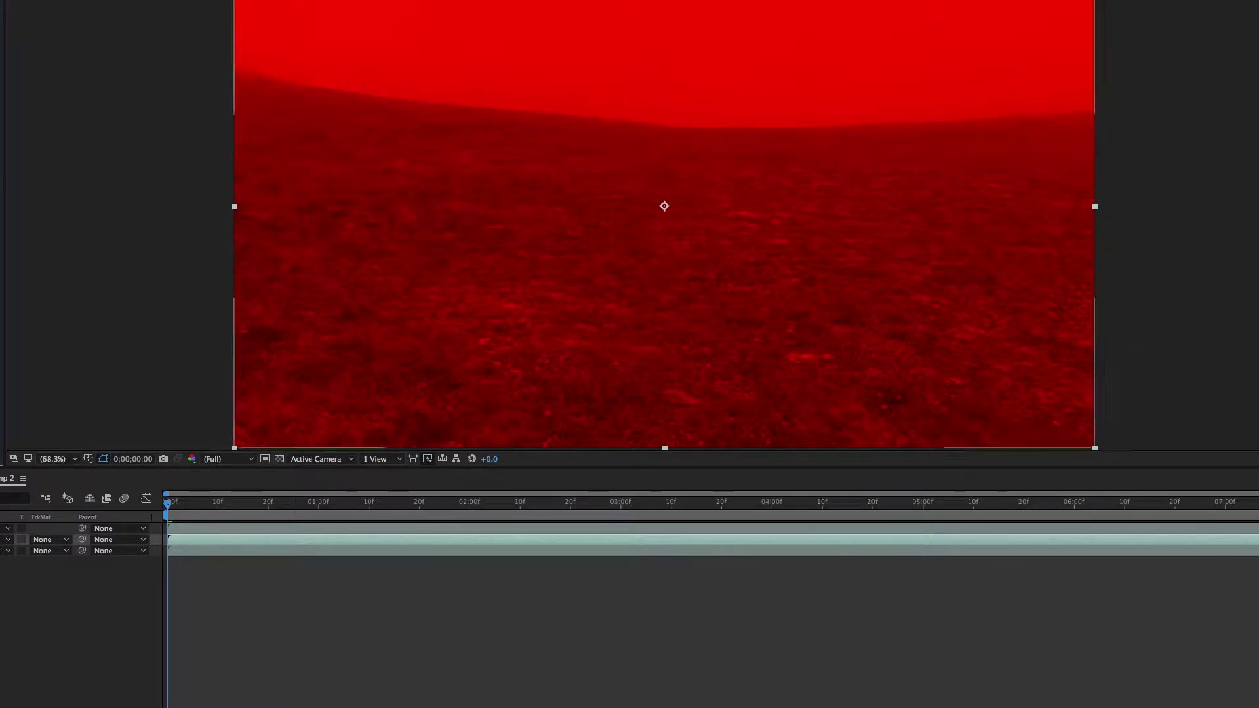
left_click(3, 550)
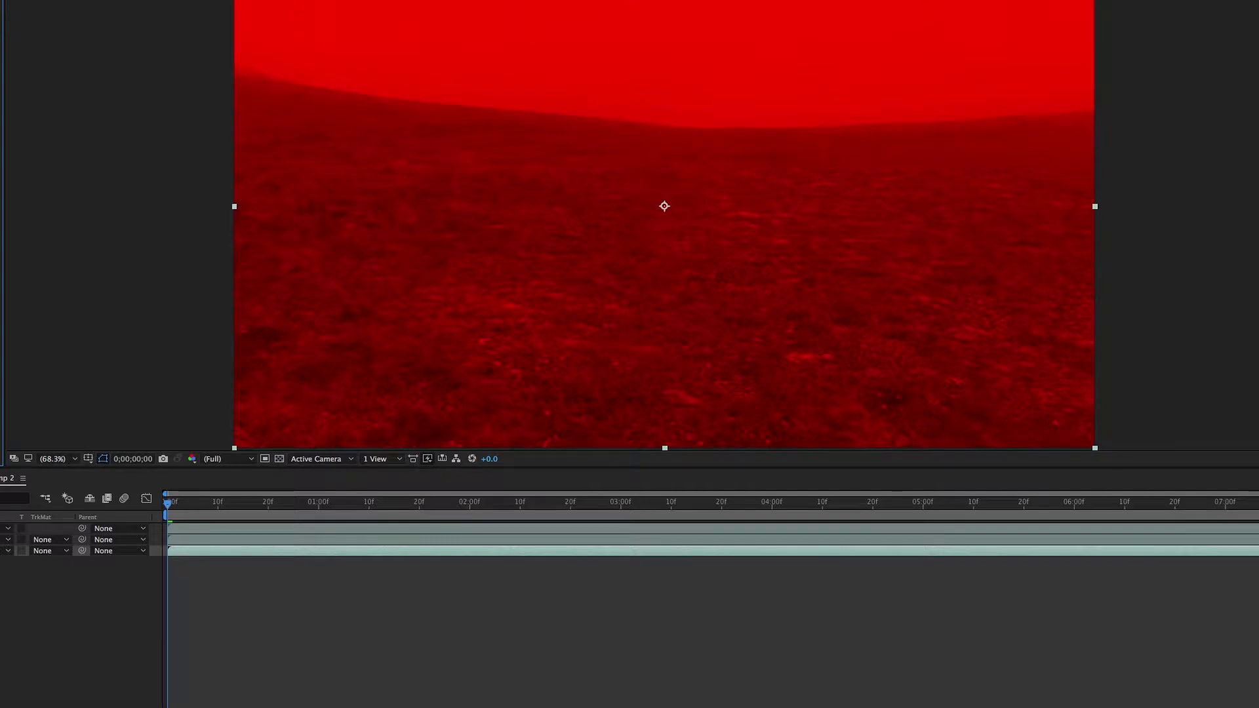
left_click(3, 590)
Step: Set the blending mode of the upper two footage layers to Add
left_click(3, 528)
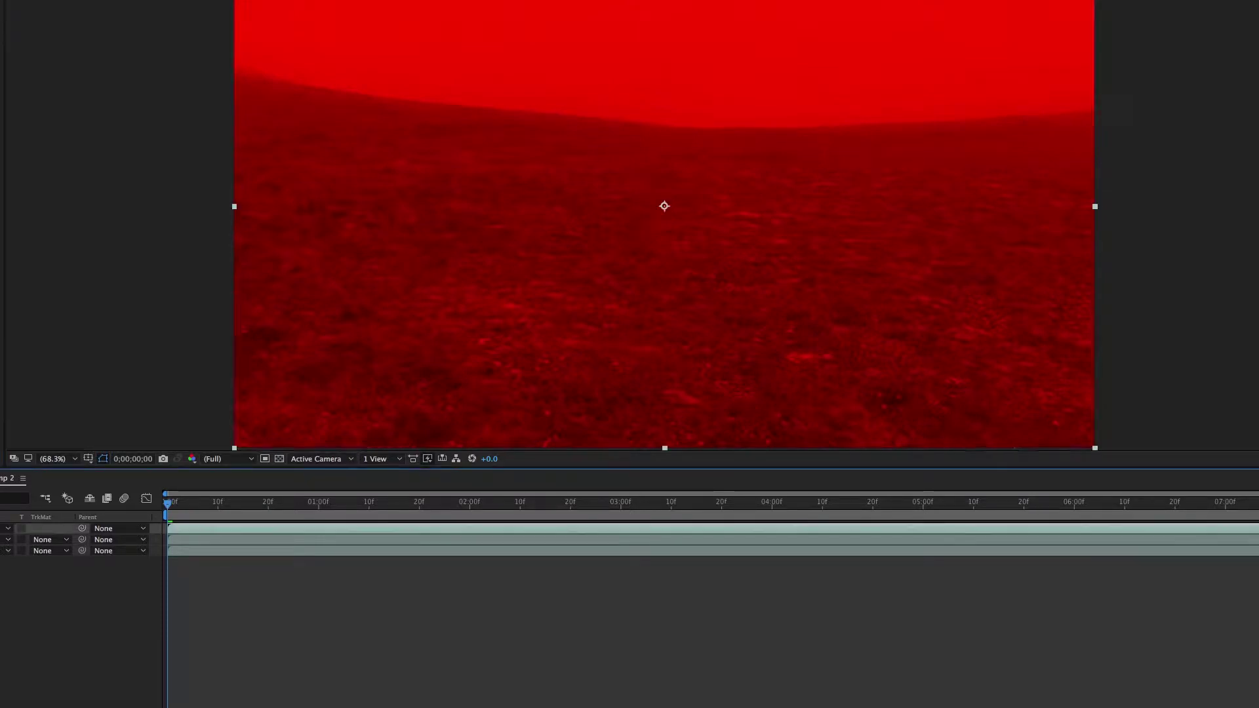
left_click(4, 539, "shift")
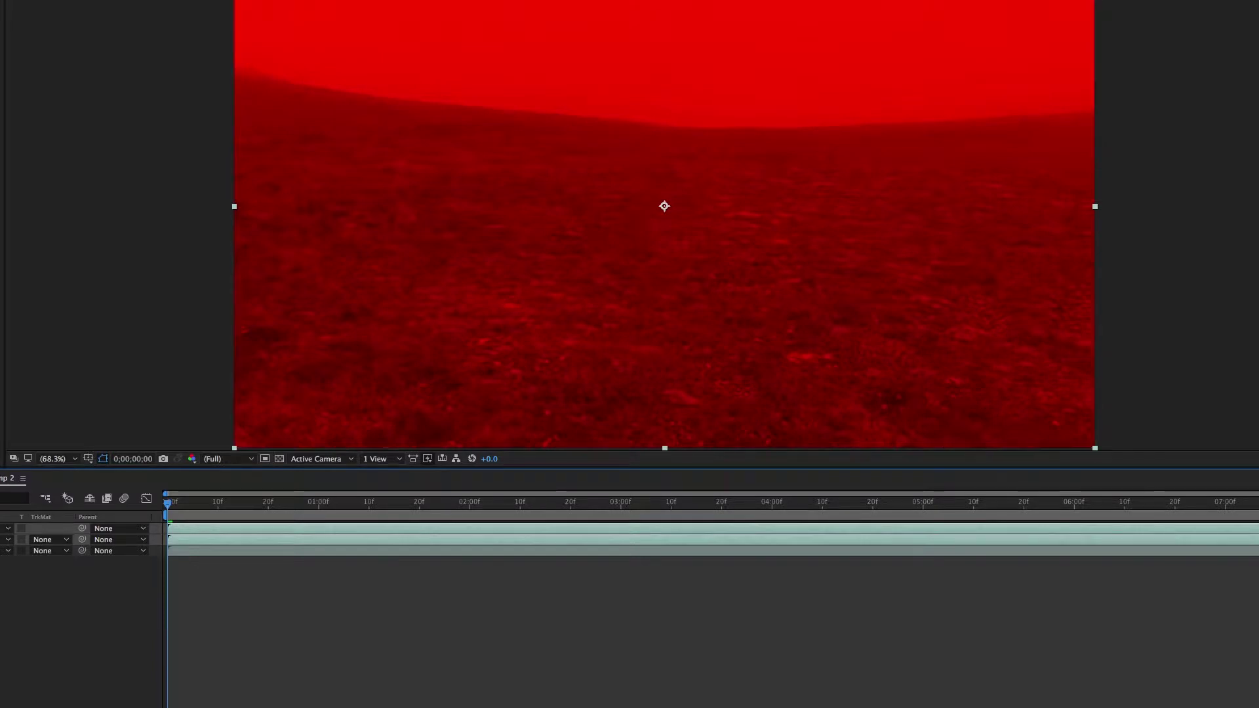
left_click(4, 528)
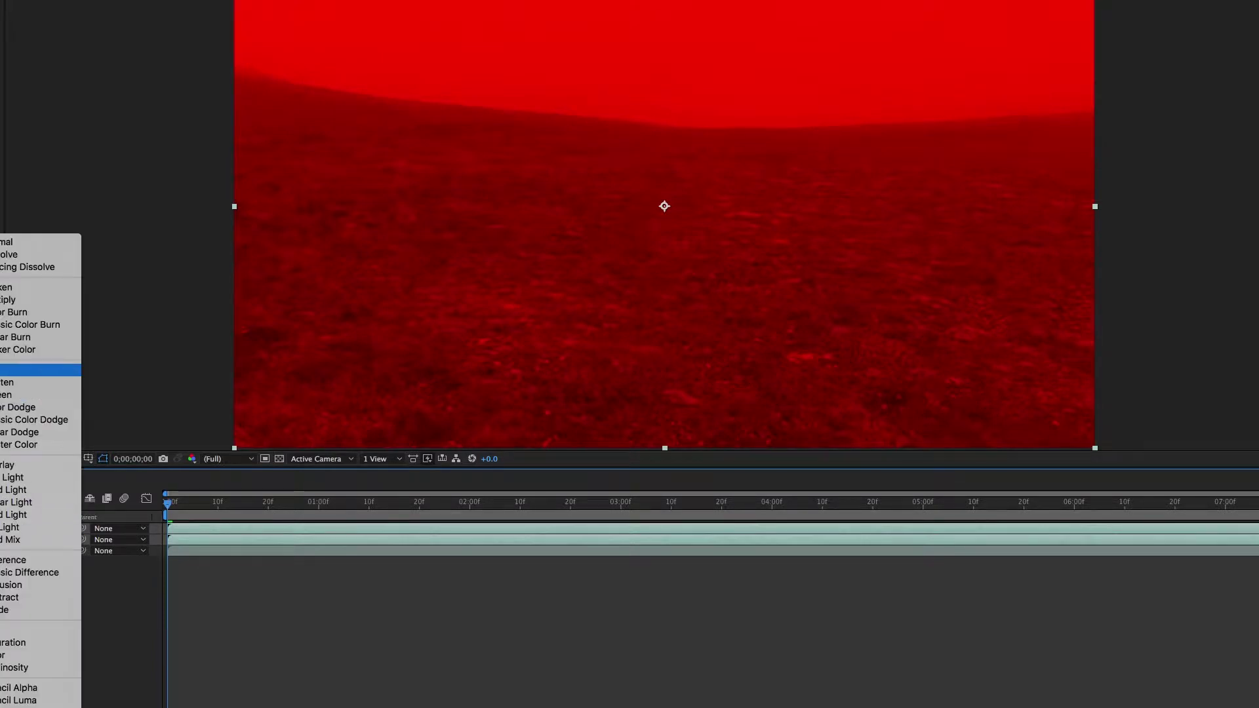
left_click(4, 370)
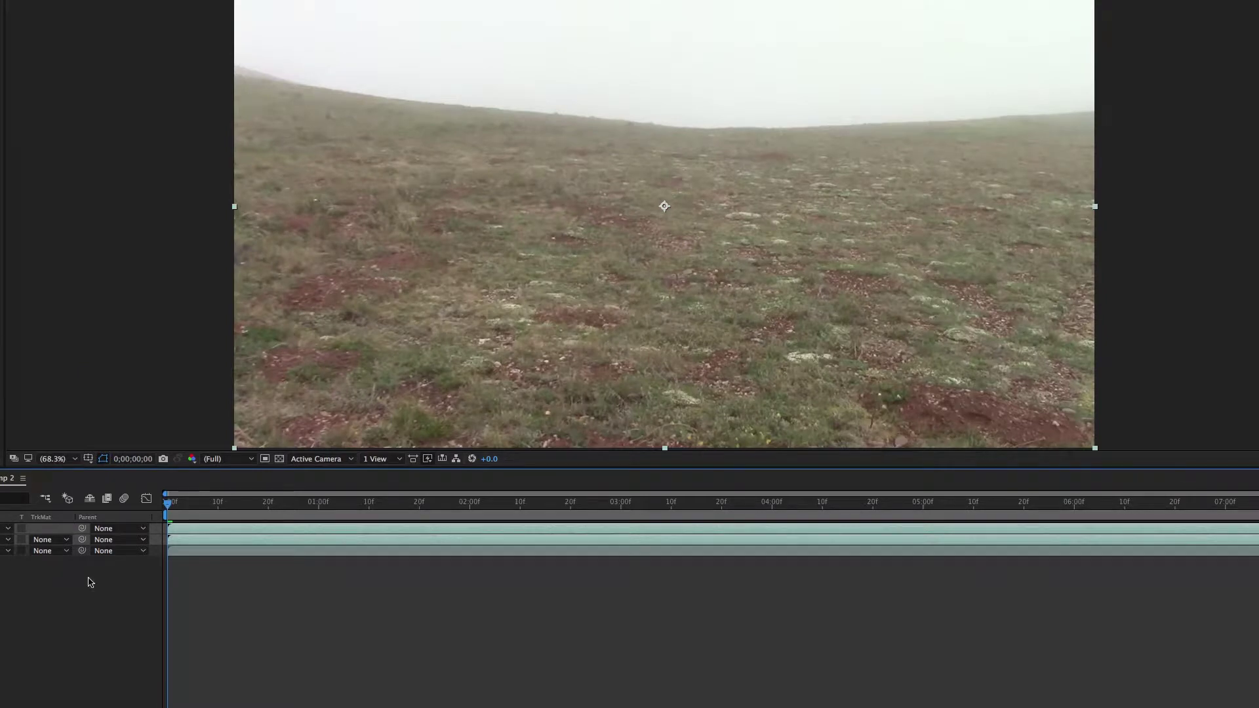
Step: Shift the Position of each of the three layers a few pixels in different directions to split the colour channels, and collapse their properties
left_click(66, 599)
key("ctrl+a")
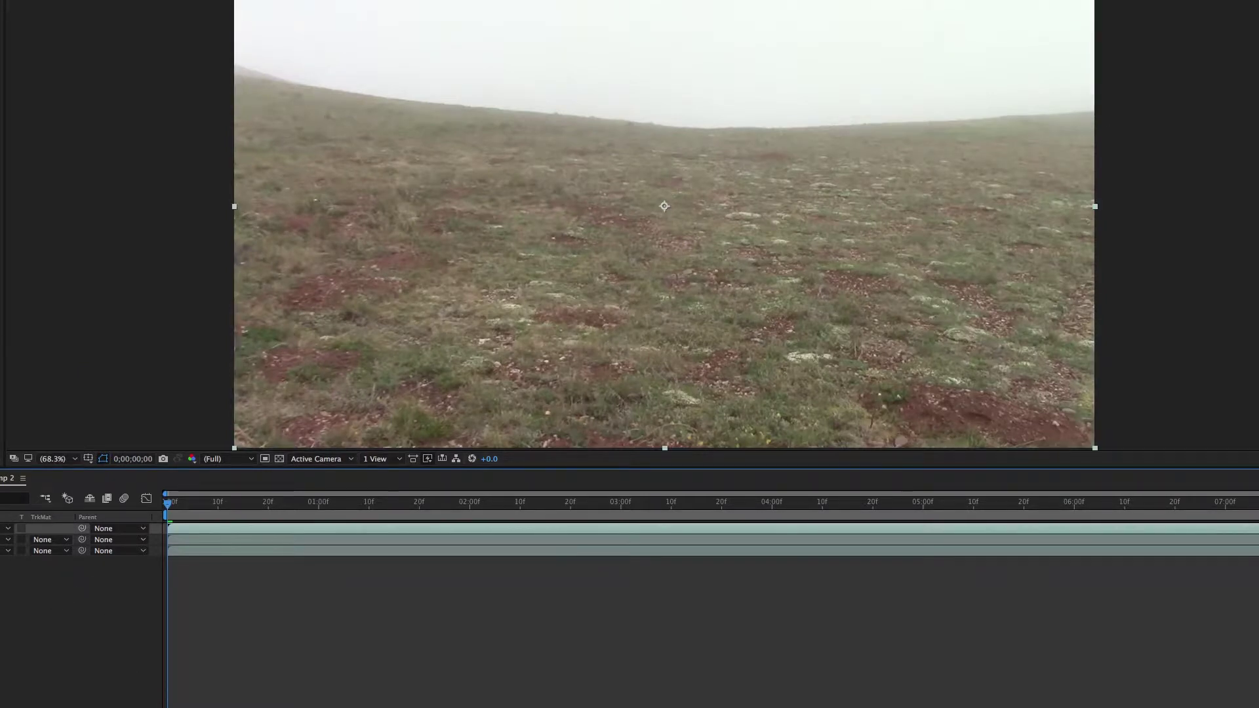
key("p")
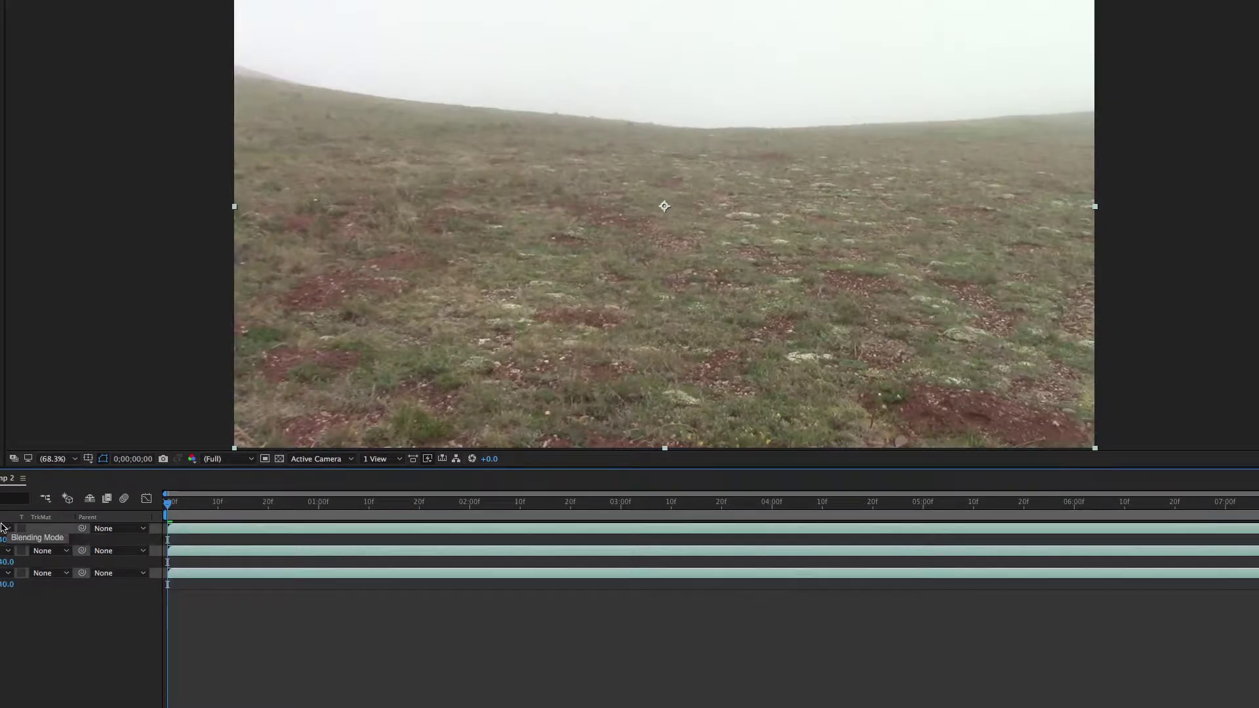
key("F2")
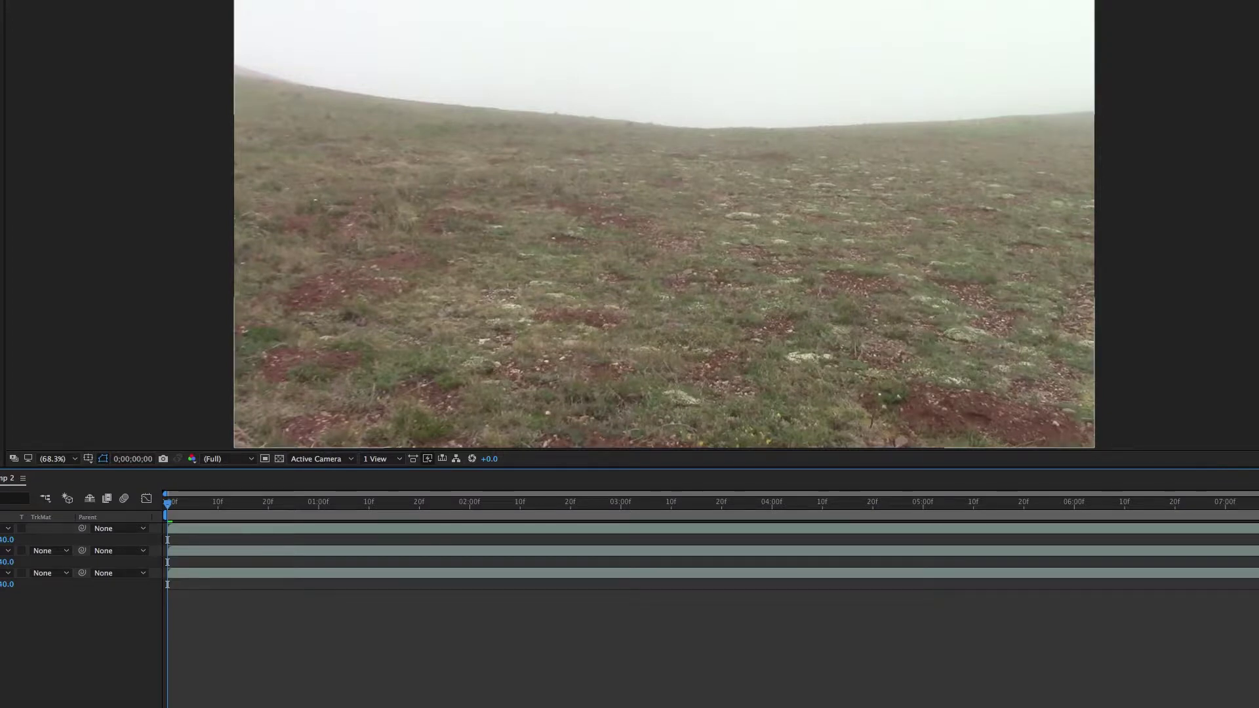
left_click_drag(0, 539, 2, 539)
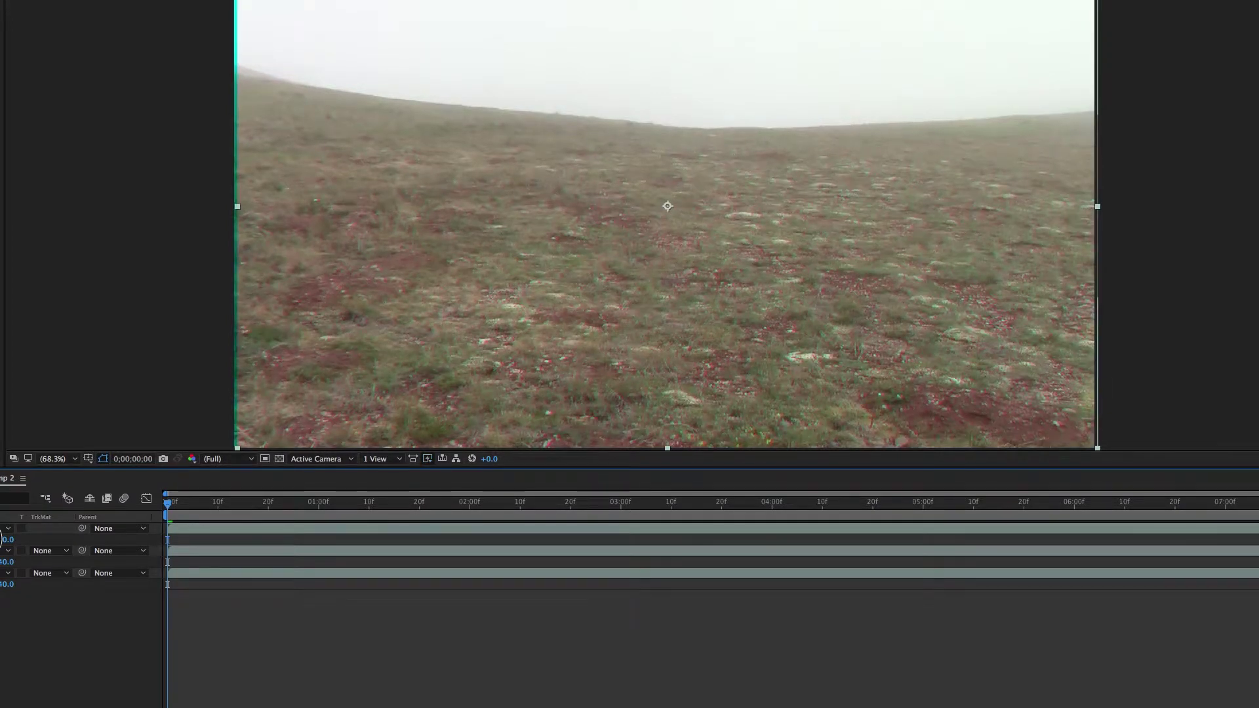
left_click(2, 539)
left_click(4, 541)
left_click_drag(2, 547, 14, 585)
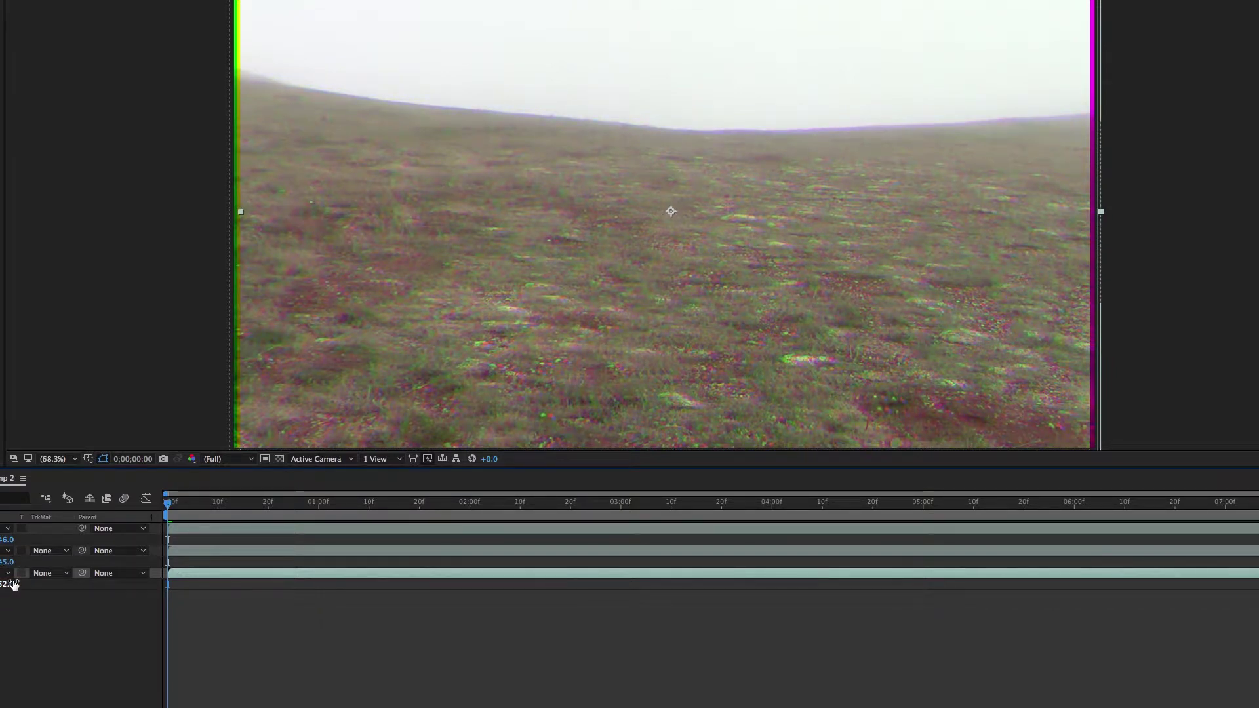
left_click_drag(8, 585, 3, 565)
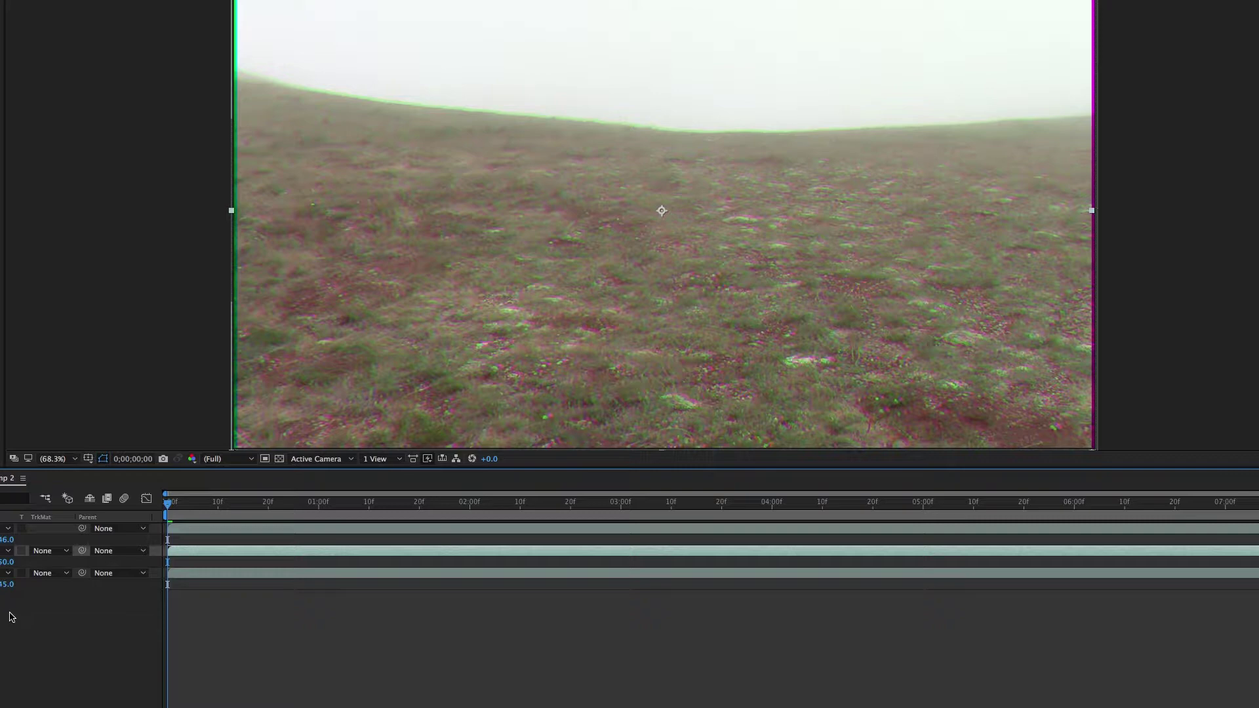
key("super+shift+a")
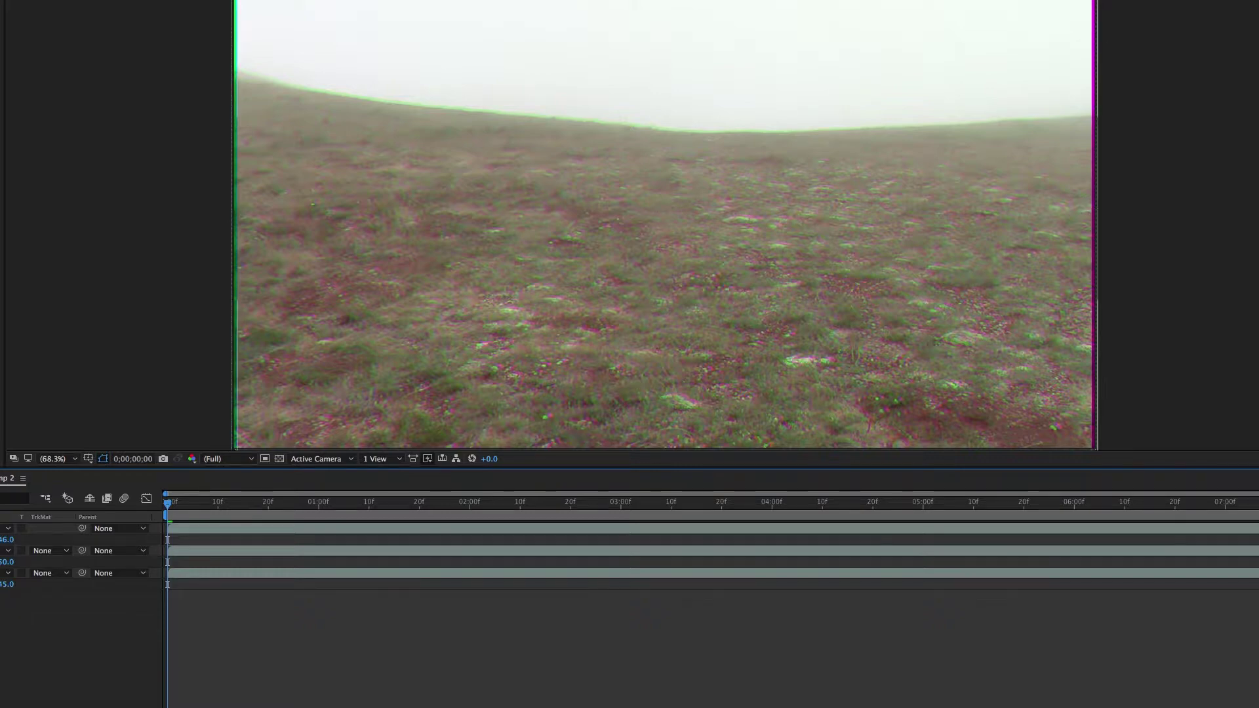
key("u")
key("u")
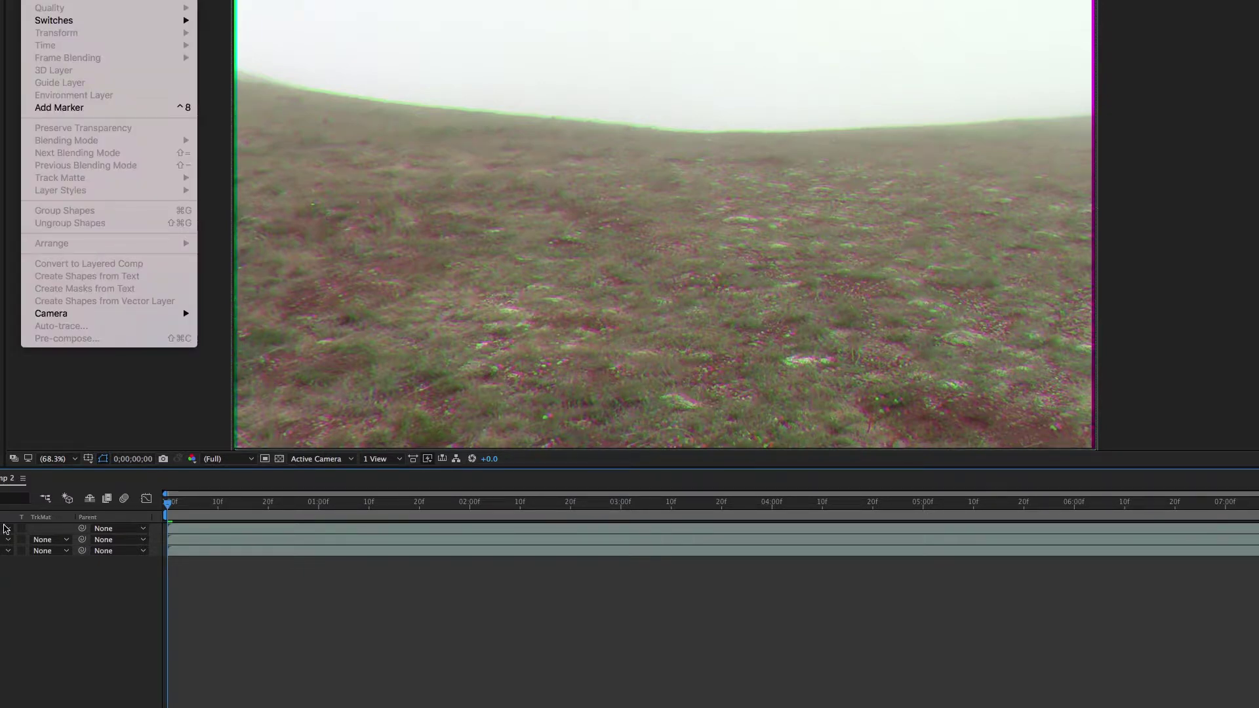
Step: Apply the Motion Tile effect to all three footage layers to fill the coloured gaps at the frame edges
key("Escape")
left_click(13, 528)
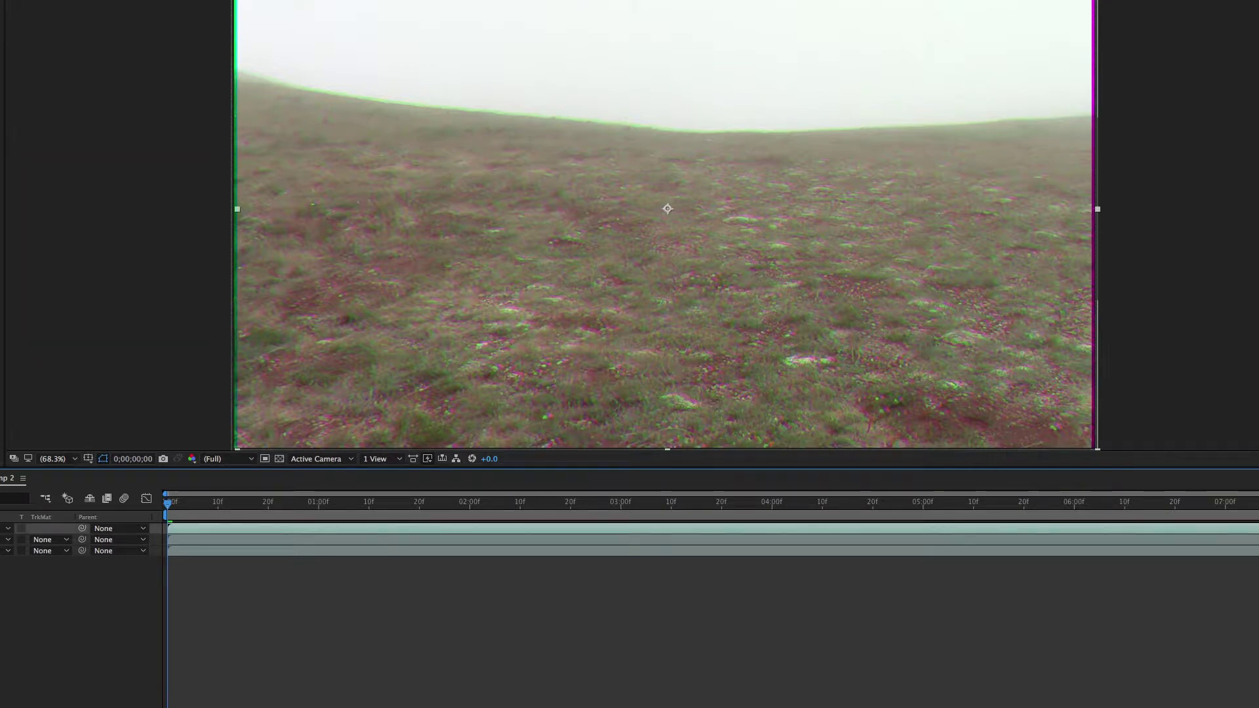
key("super+a")
left_click(79, 0)
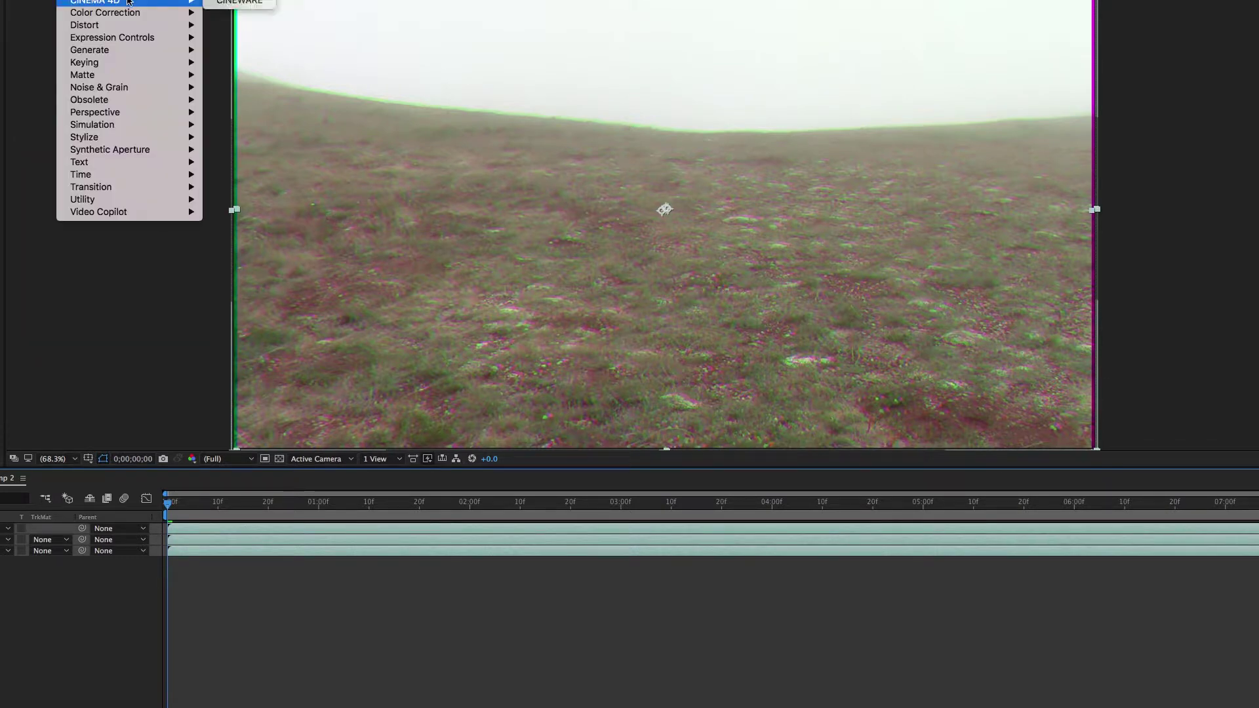
mouse_move(164, 137)
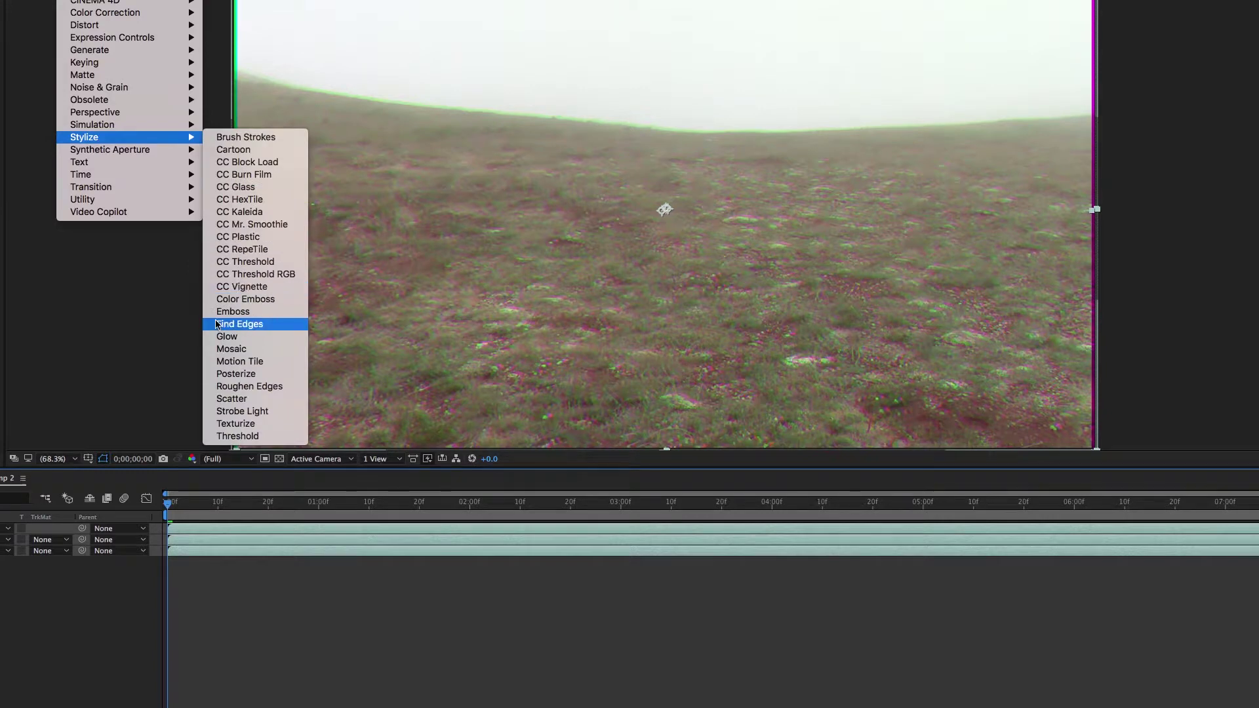
left_click(238, 362)
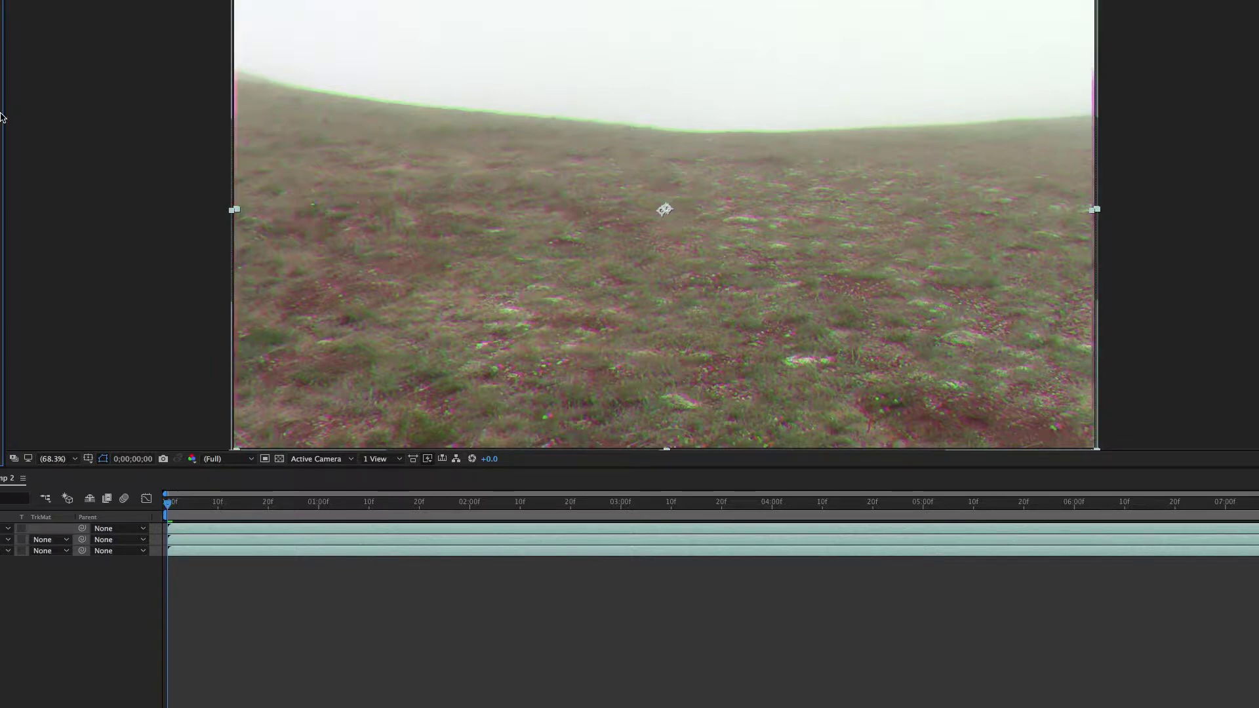
left_click(202, 520)
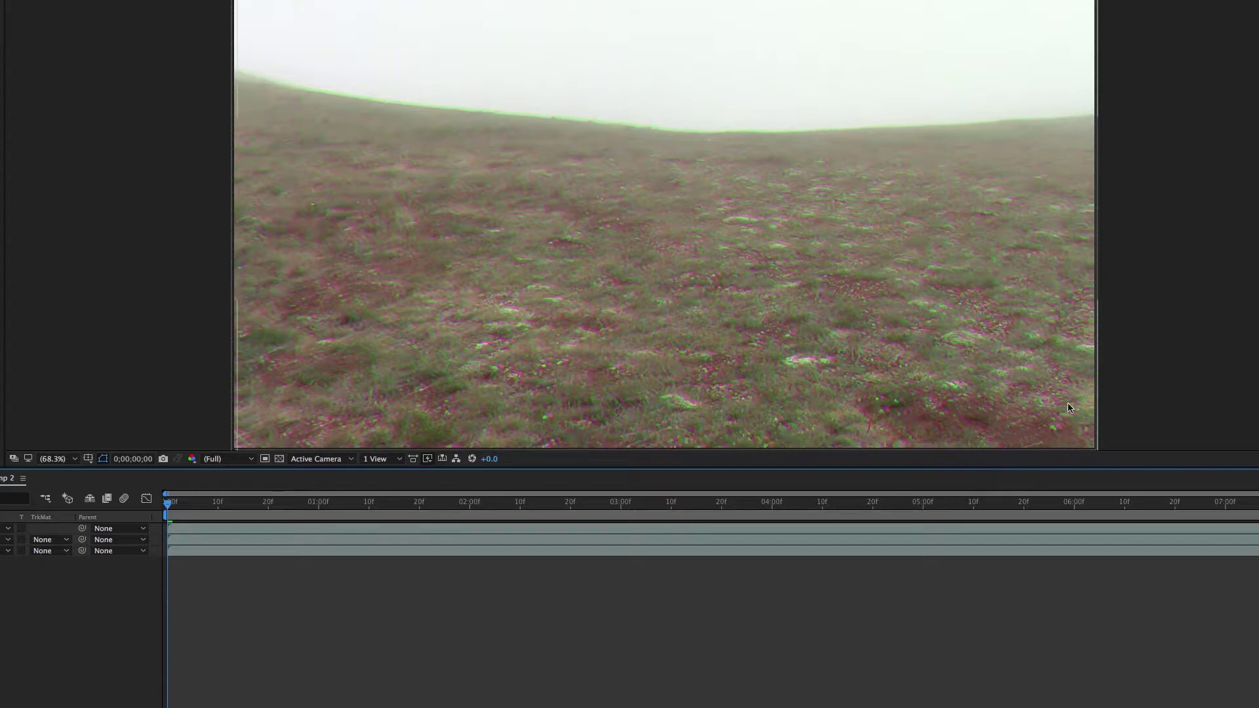
key("period")
left_click(55, 458)
left_click(51, 470)
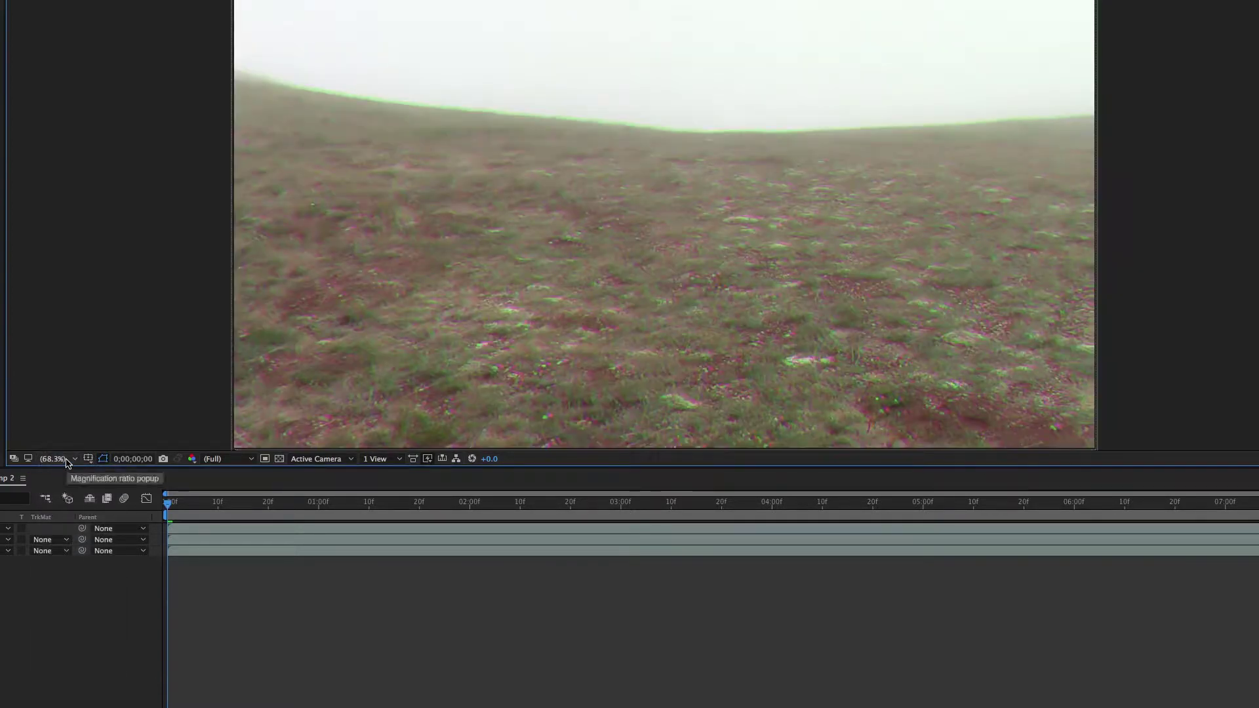
left_click(69, 461)
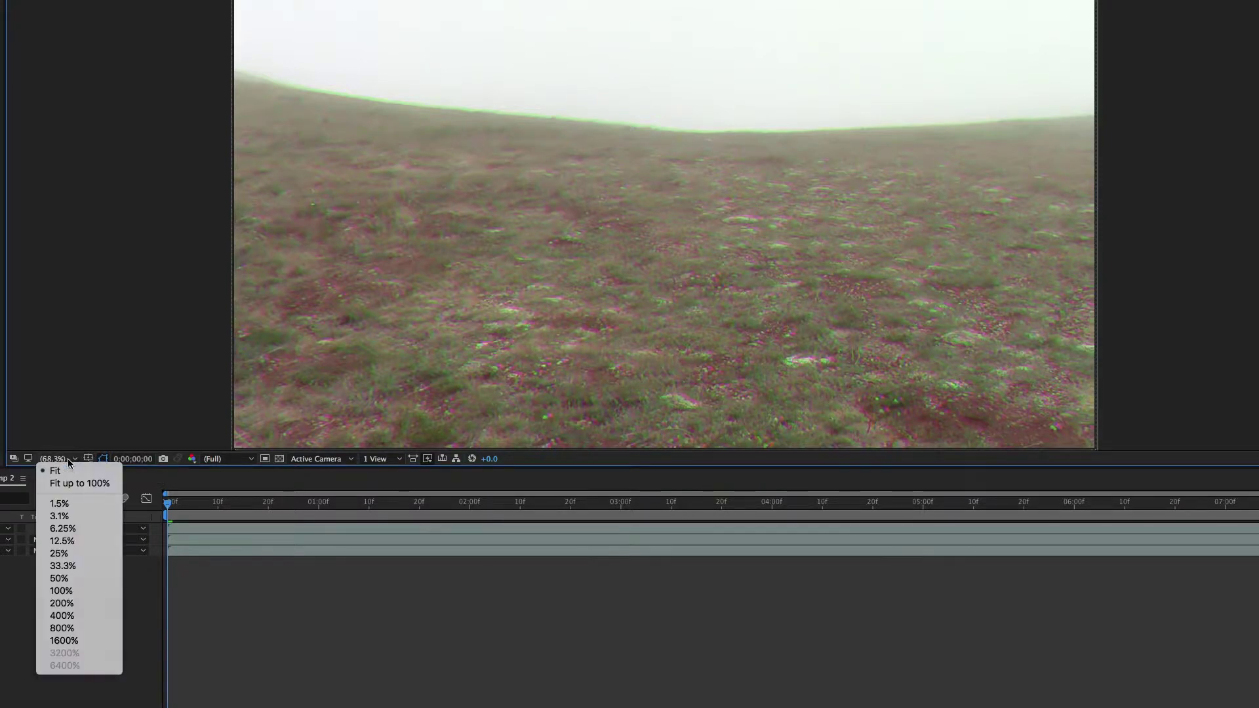
left_click(71, 461)
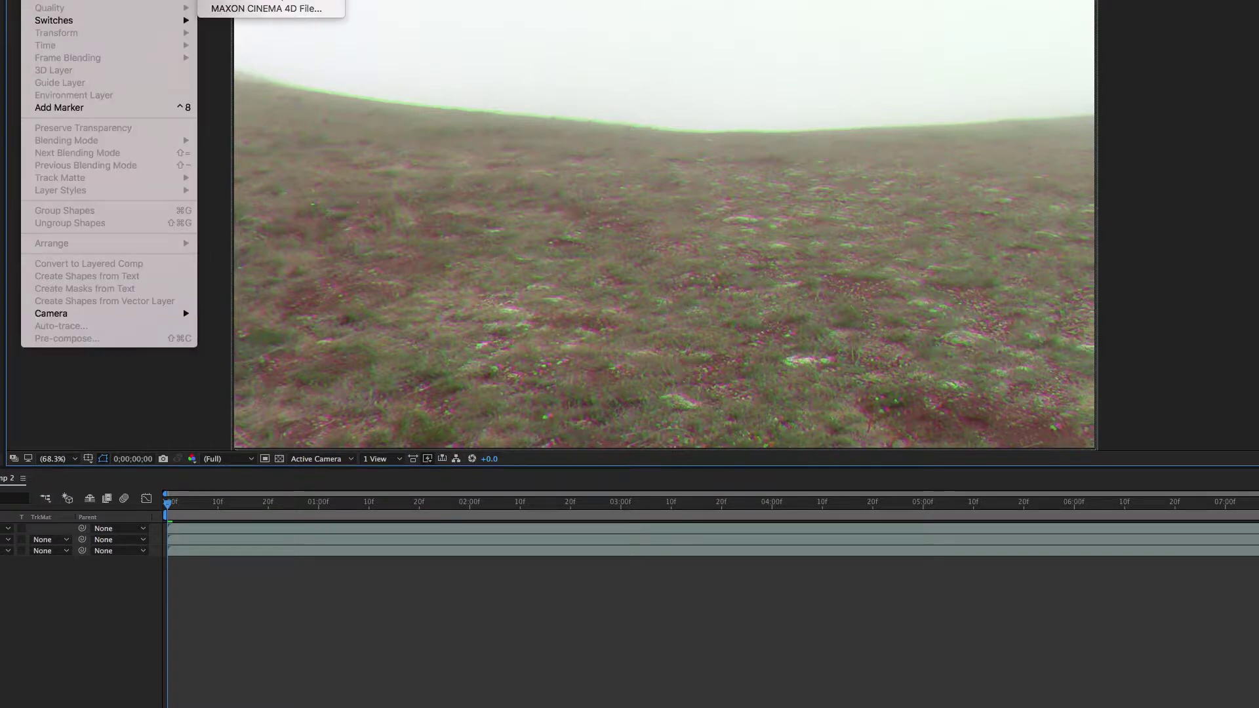
Step: Add a new adjustment layer above the three footage layers
left_click(243, 0)
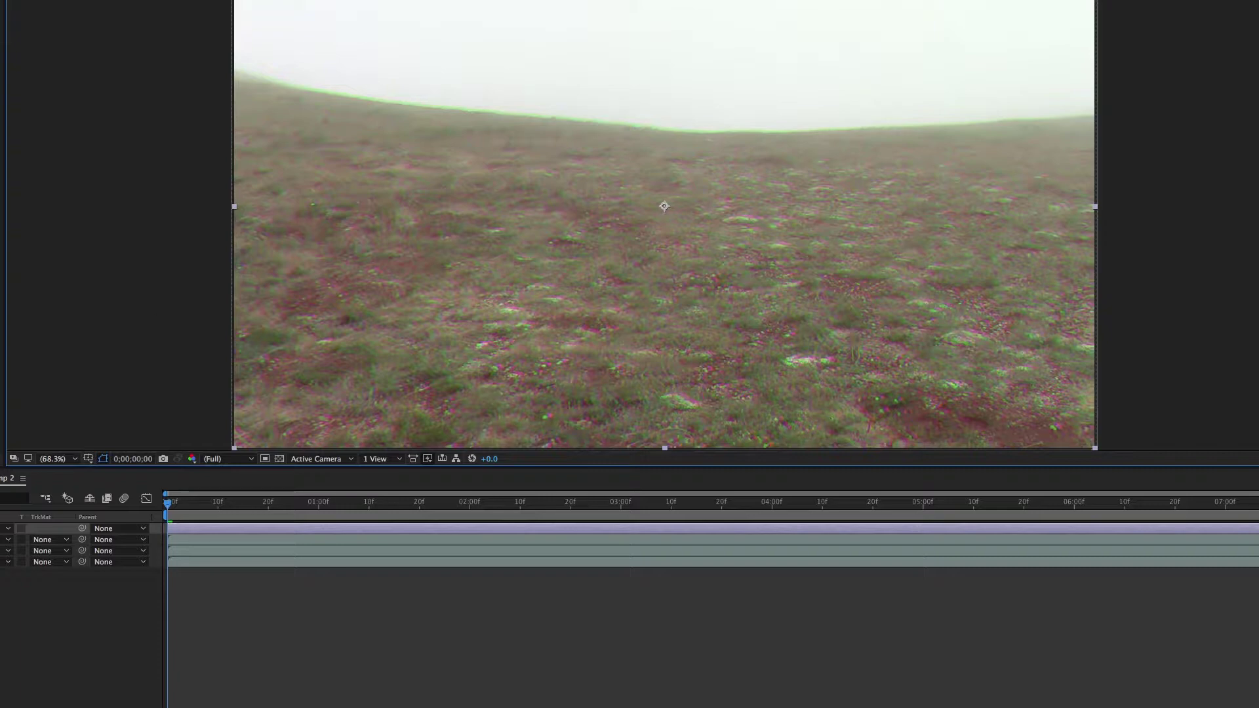
Step: Apply the Bulge effect to the adjustment layer and shape it into a wide, flat ellipse across the middle of the frame
left_click(79, 0)
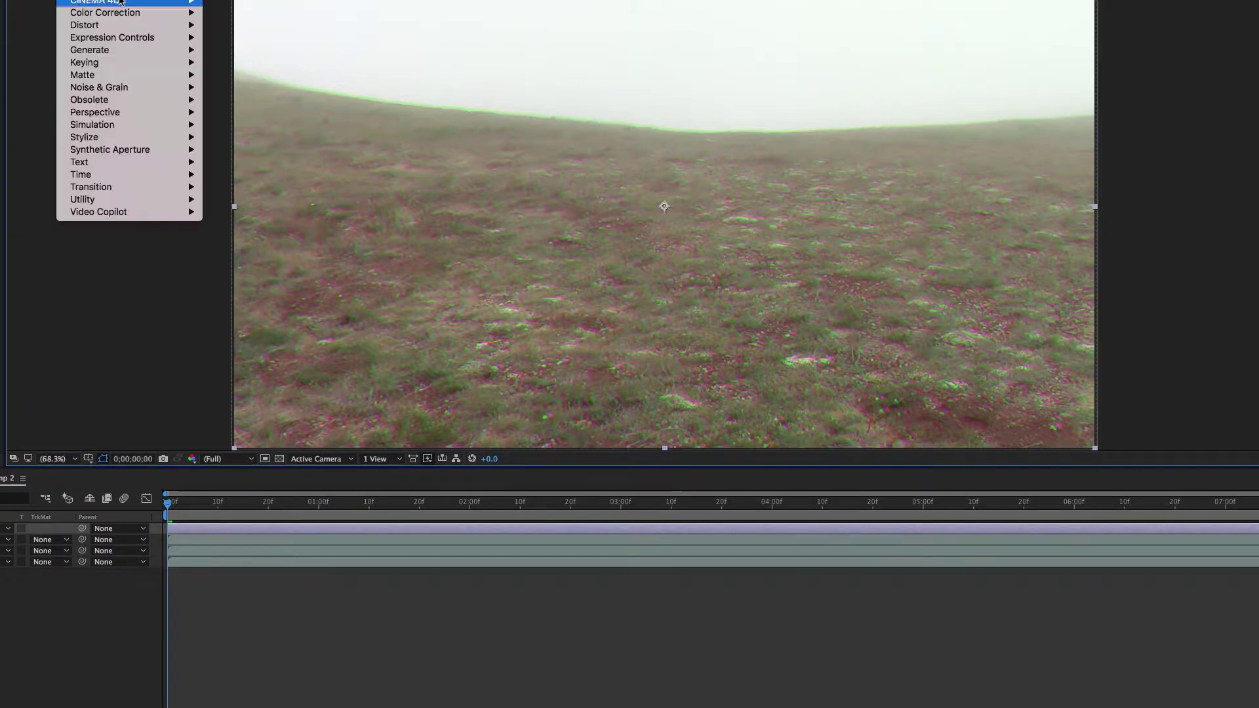
mouse_move(121, 26)
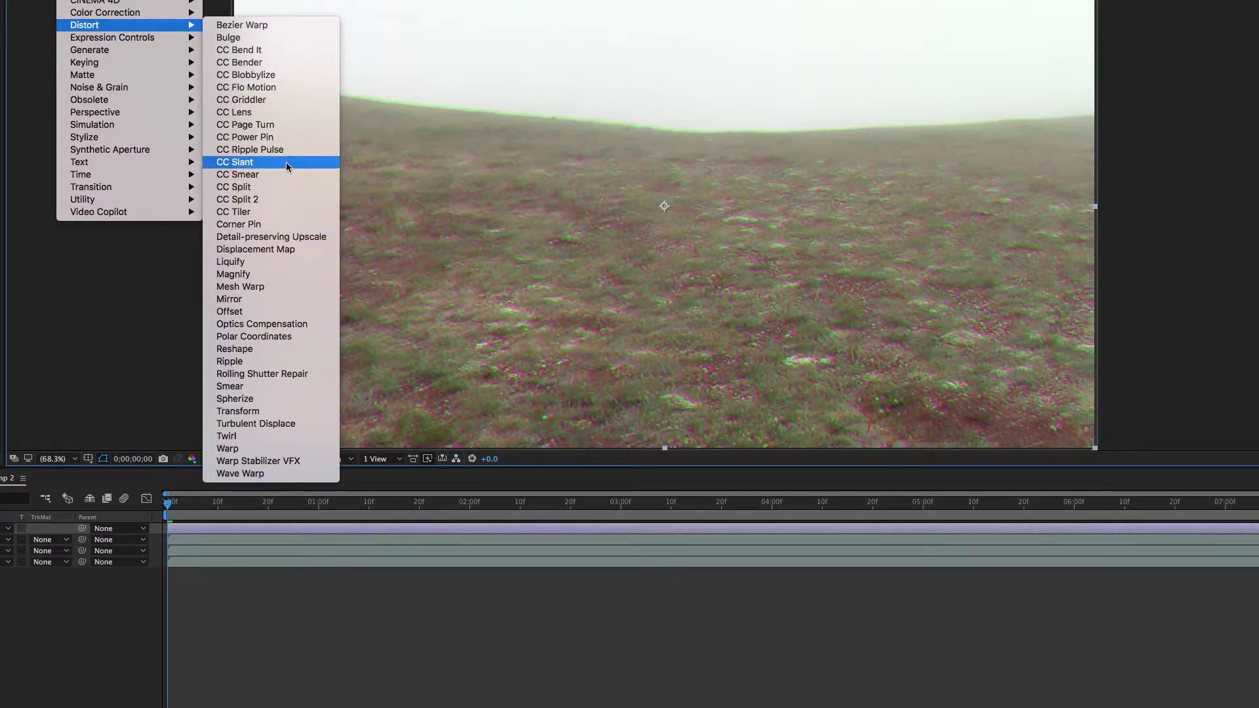
left_click(263, 38)
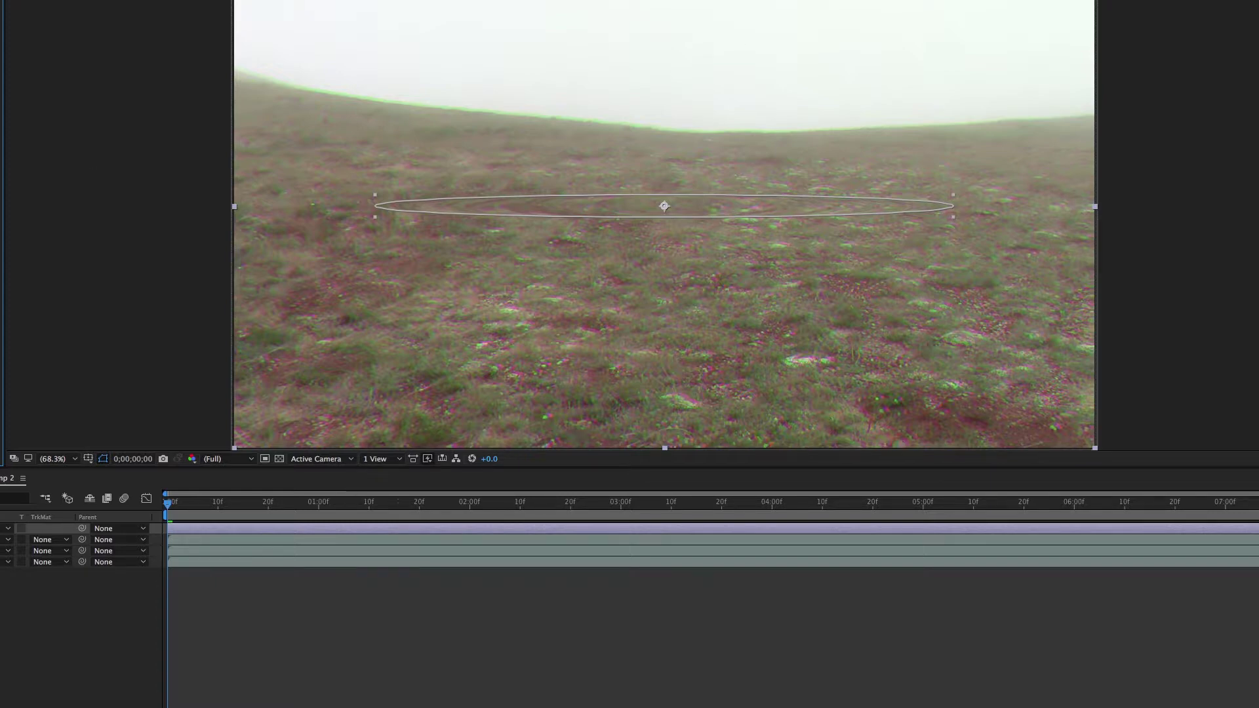
Step: Apply Motion Tile to the adjustment layer and reduce its output width to crop the picture to a nearly square format with black side bars
left_click(78, 0)
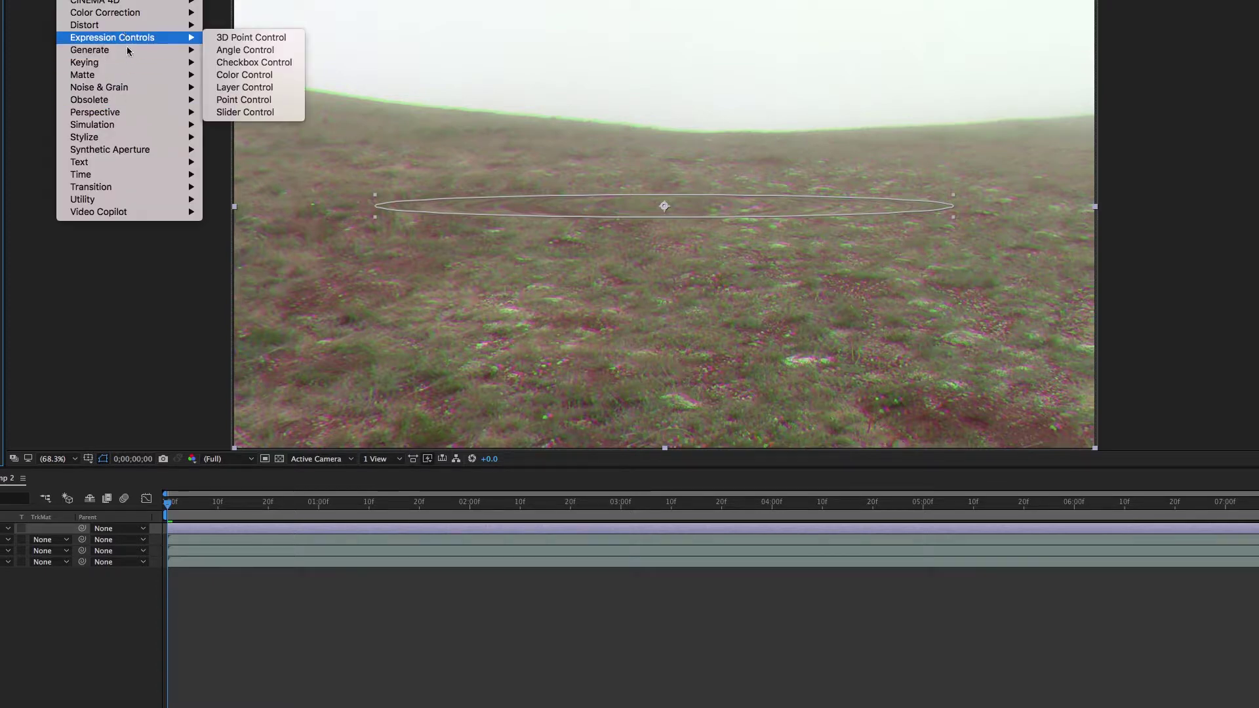
mouse_move(164, 137)
left_click(258, 362)
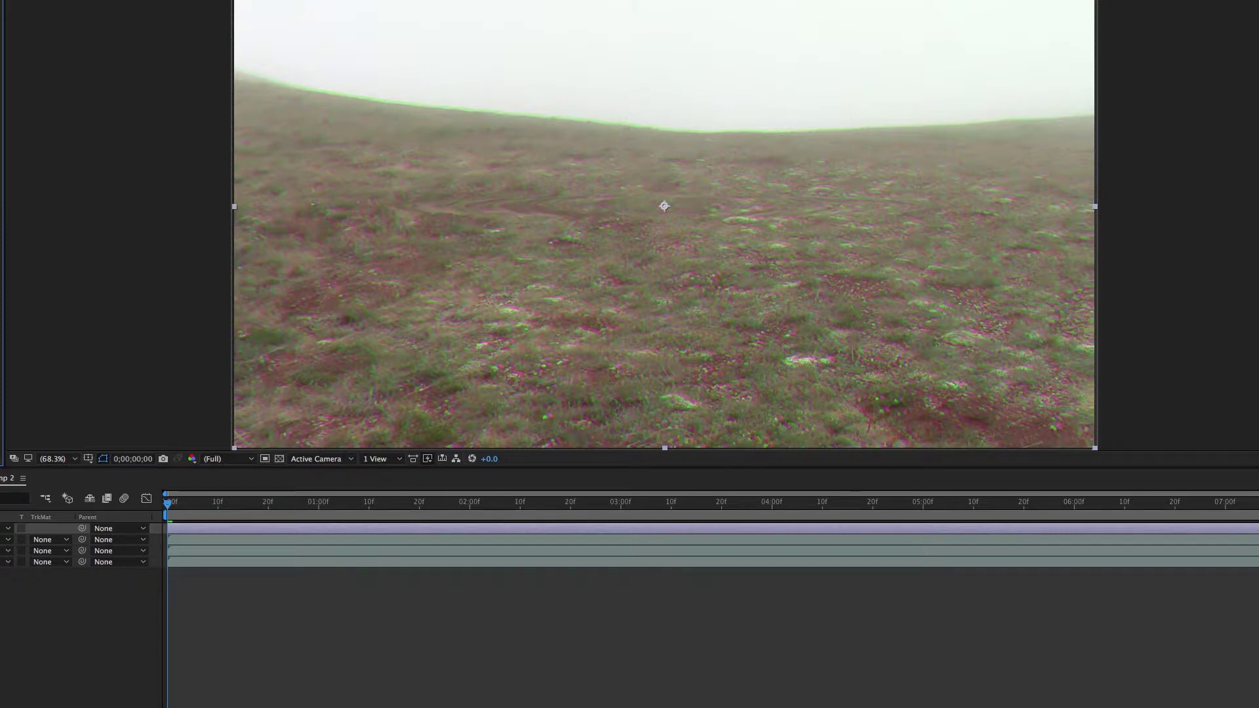
key("Return")
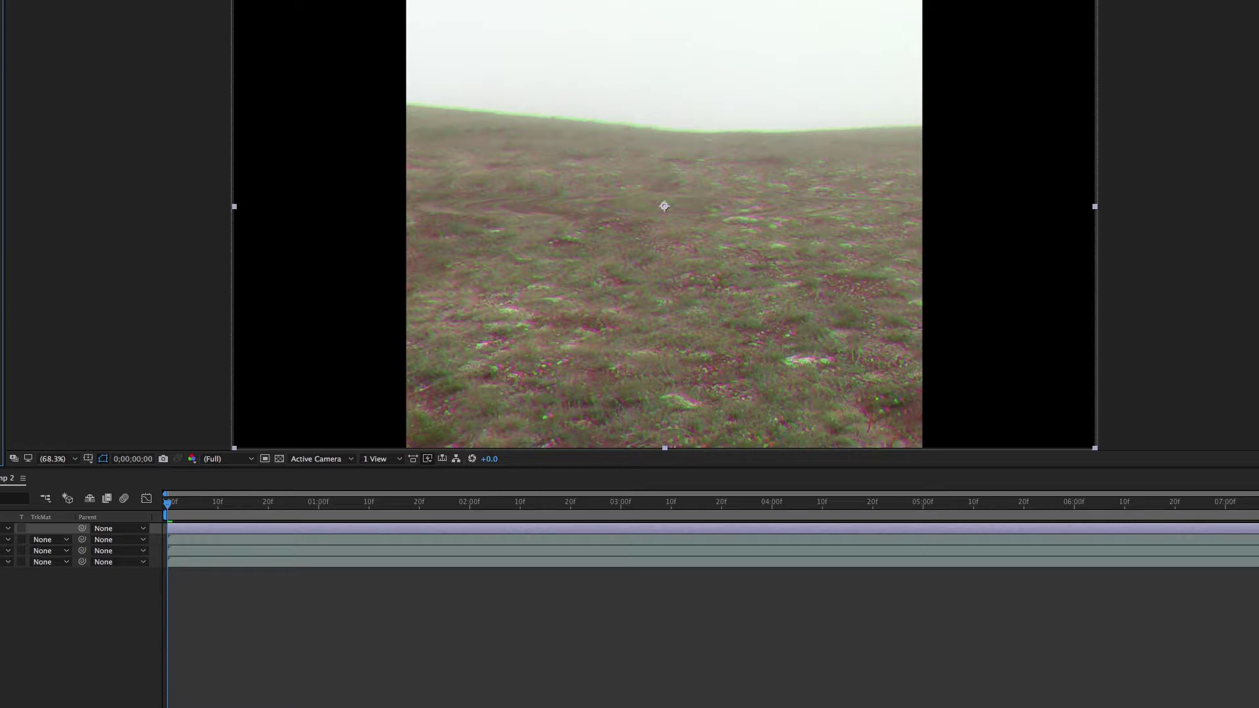
Step: Add Venetian Blinds to the adjustment layer as faint scan lines, turning the lines horizontal and narrowing their spacing
left_click(72, 2)
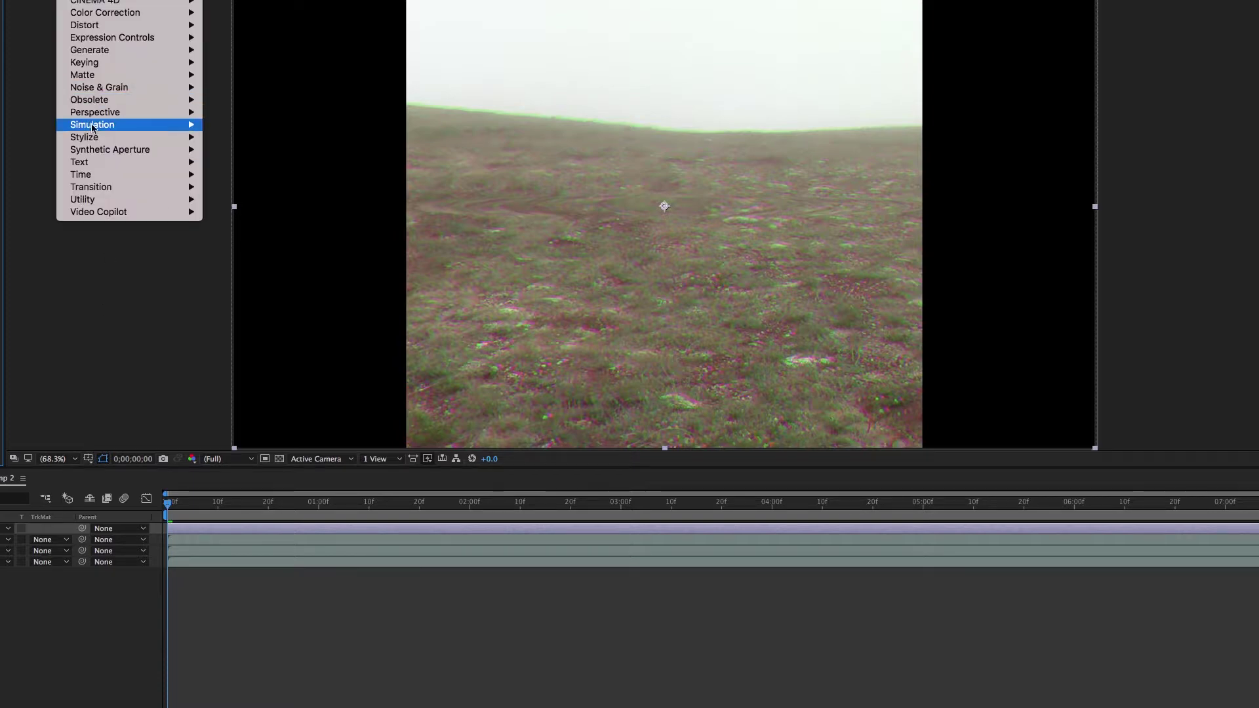
mouse_move(102, 187)
left_click(248, 388)
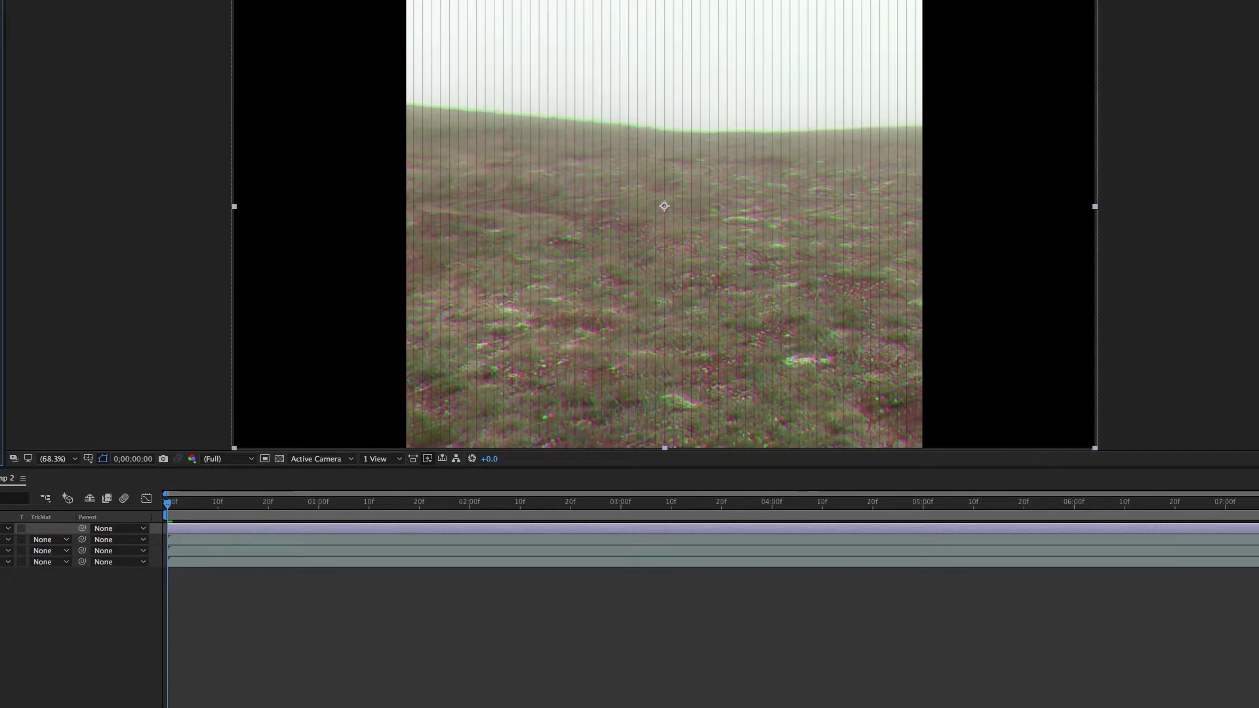
key("Return")
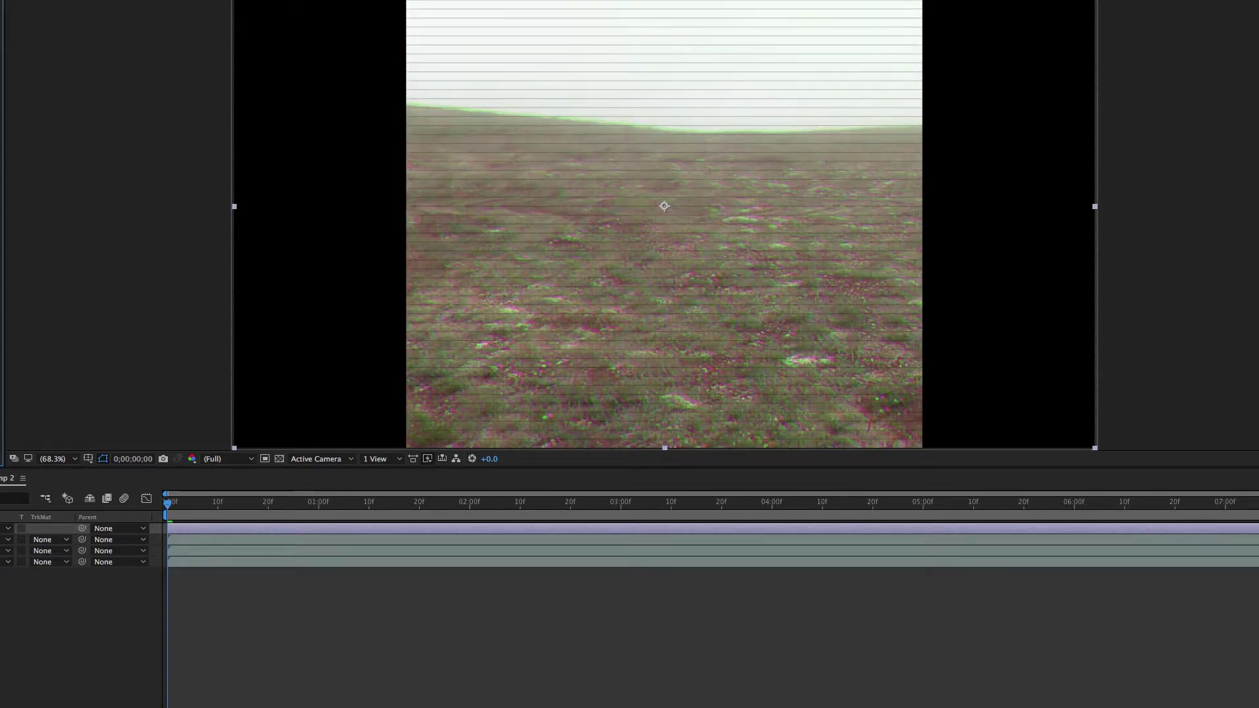
key("Return")
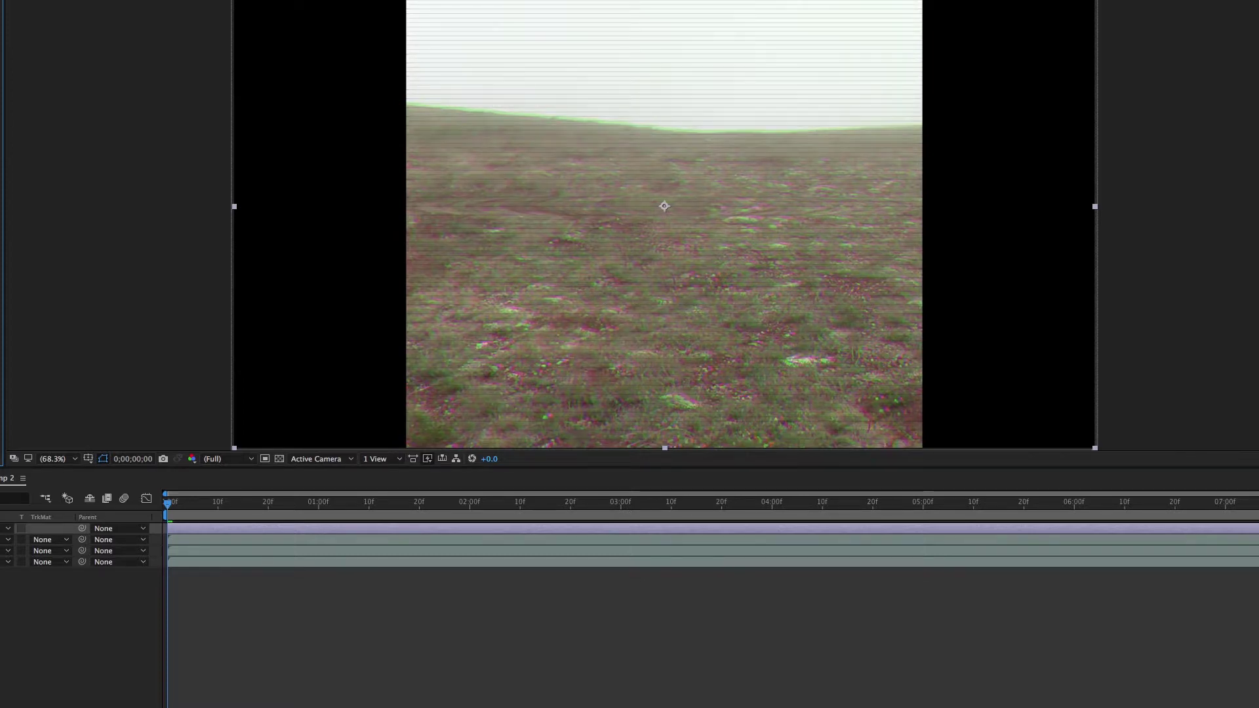
Step: Apply the Noise effect to the adjustment layer and add a slight amount of grain
left_click(72, 0)
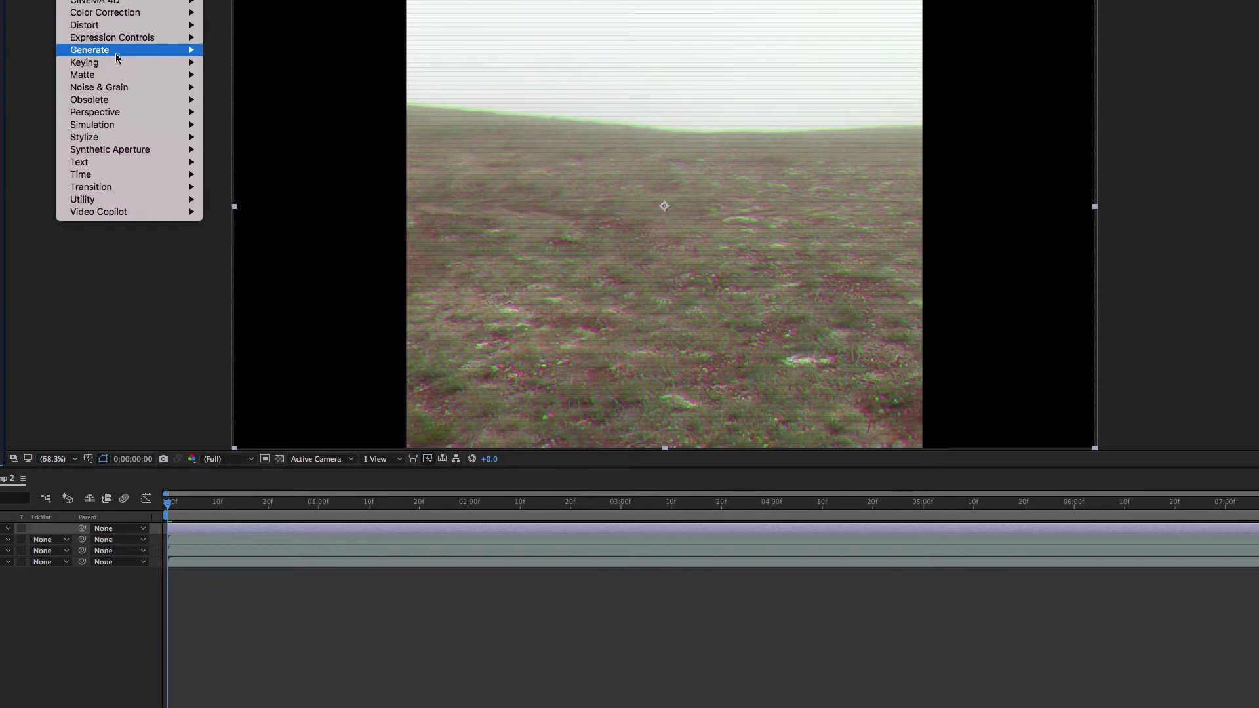
mouse_move(119, 96)
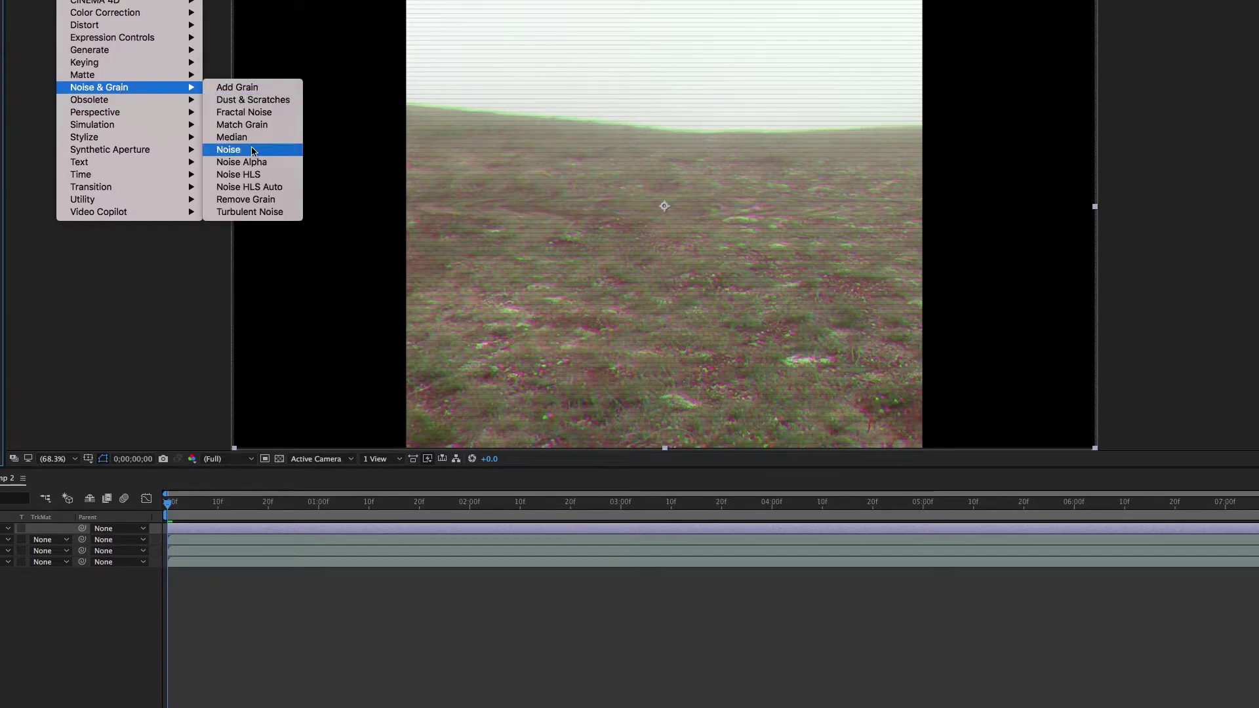
left_click(247, 152)
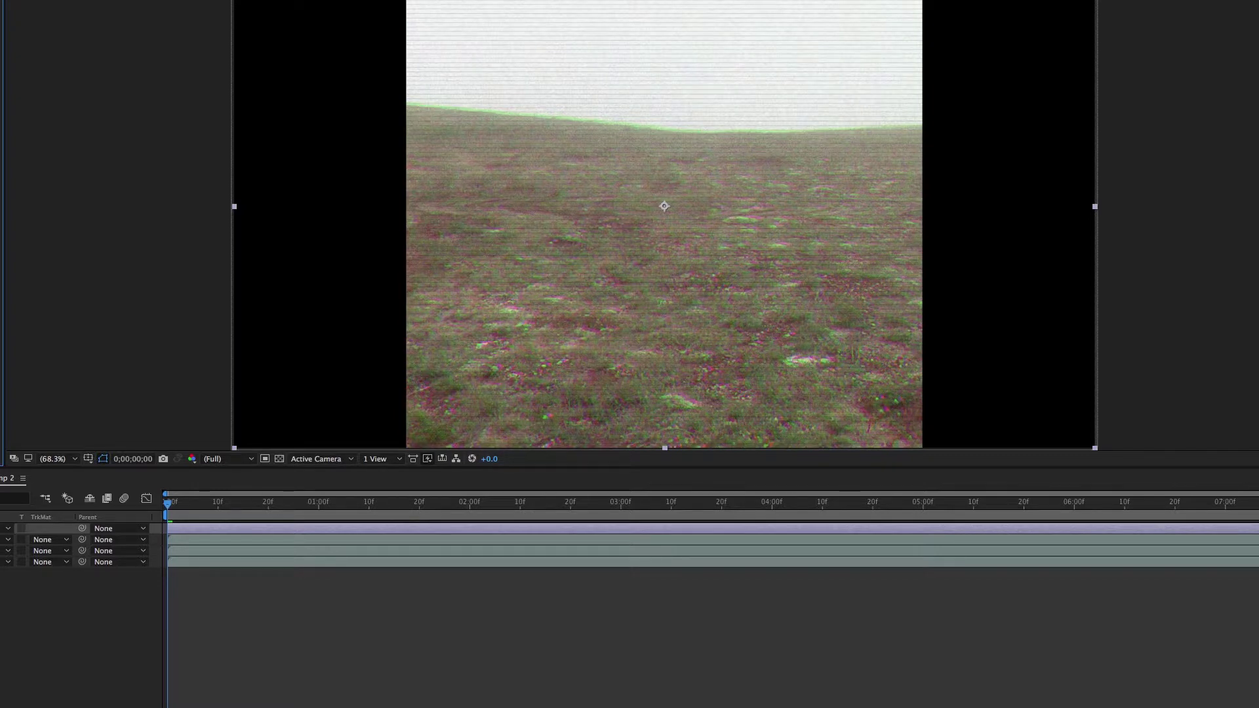
Step: Apply the Mosaic effect to the adjustment layer and raise its block counts for a fine, low-resolution pixelation
left_click(72, 0)
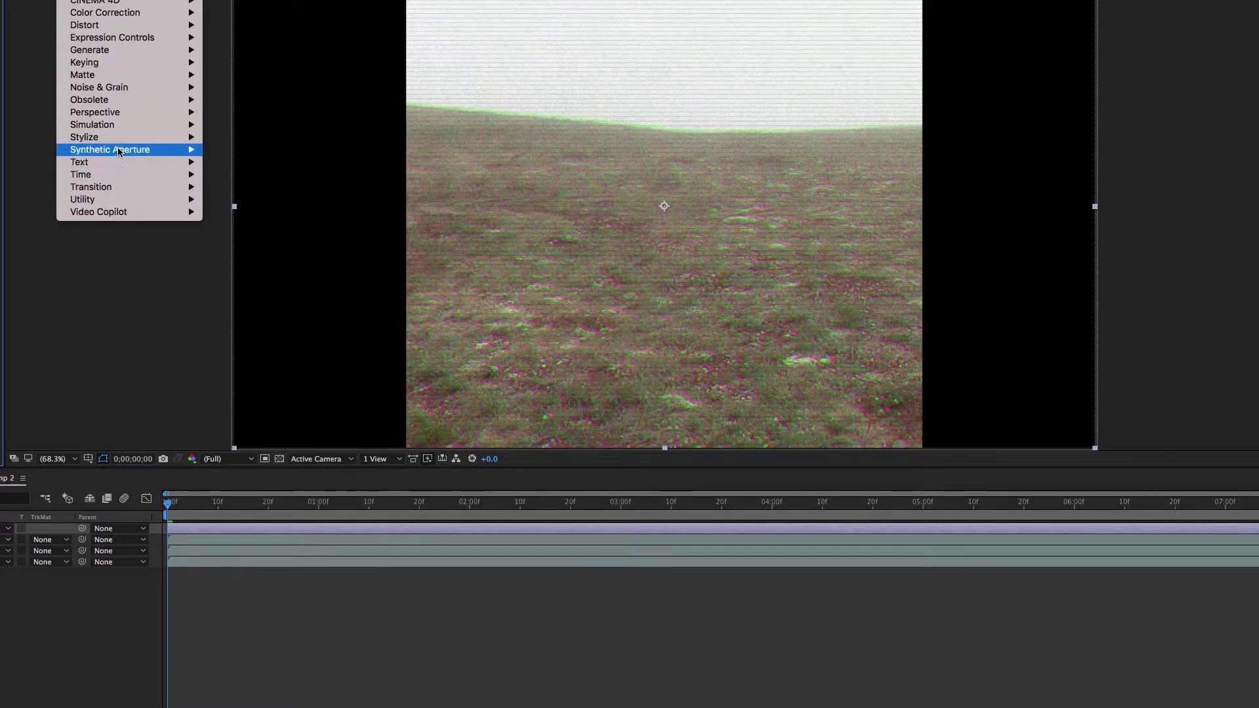
mouse_move(118, 142)
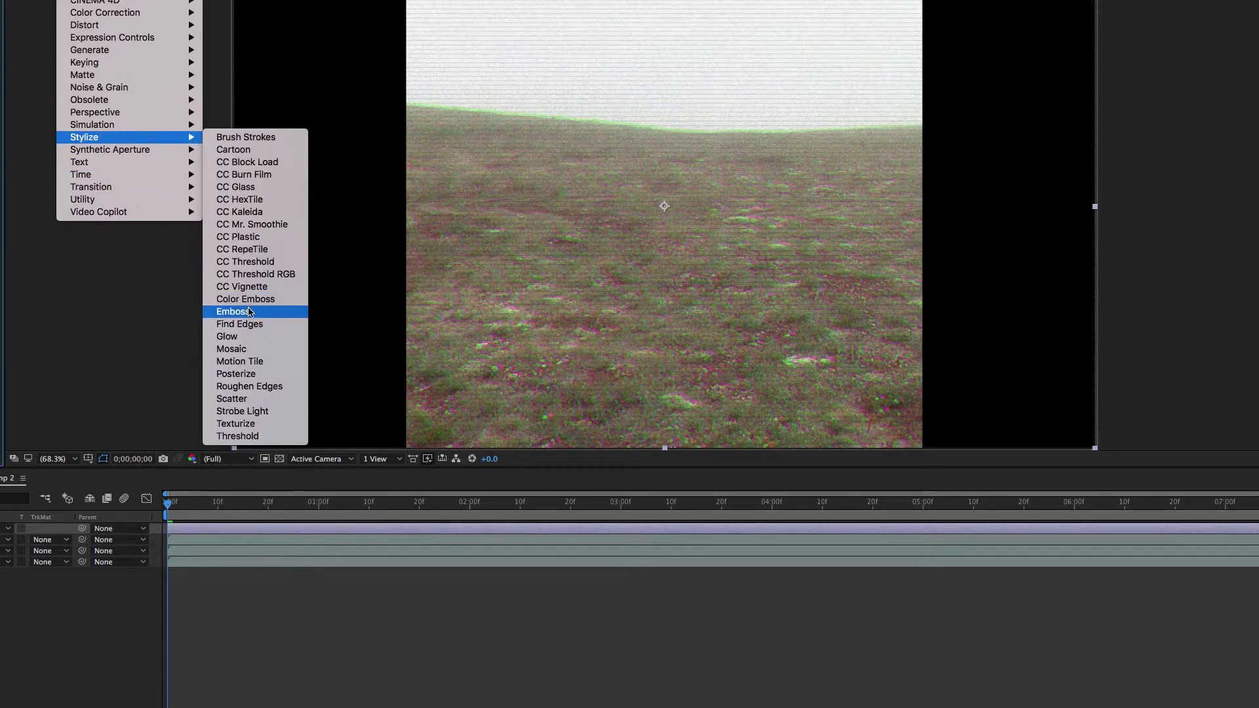
left_click(257, 351)
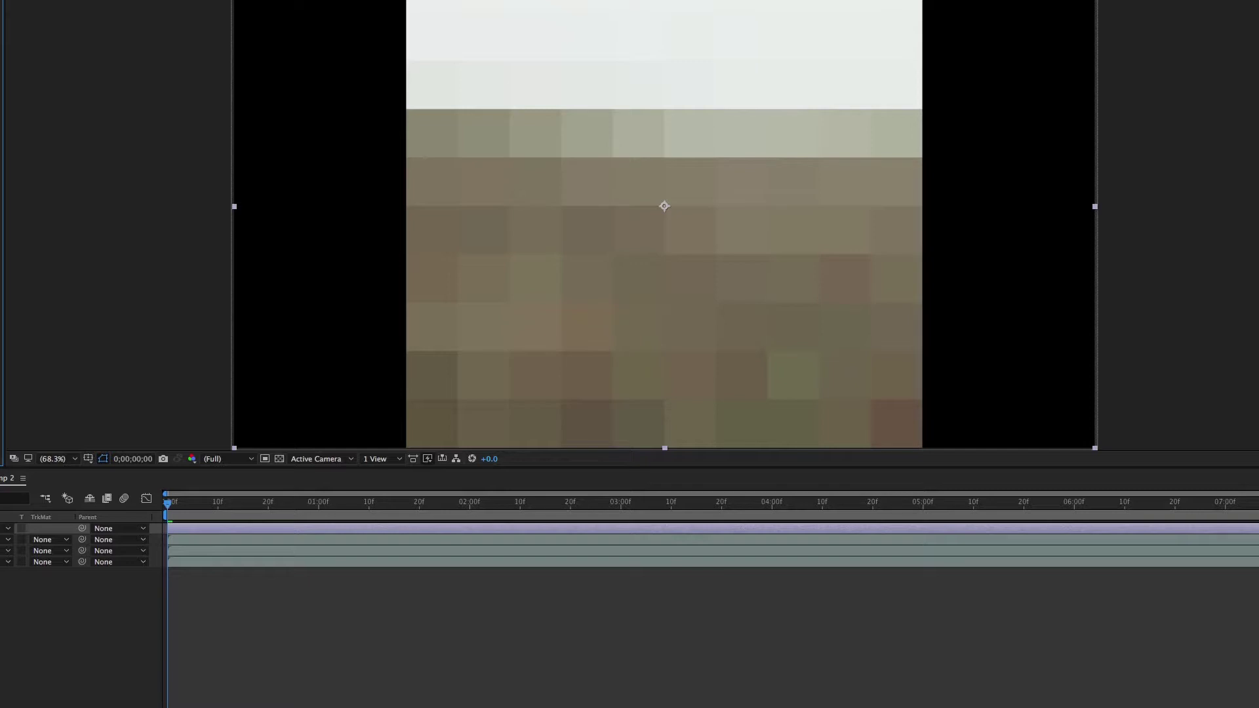
key("Return")
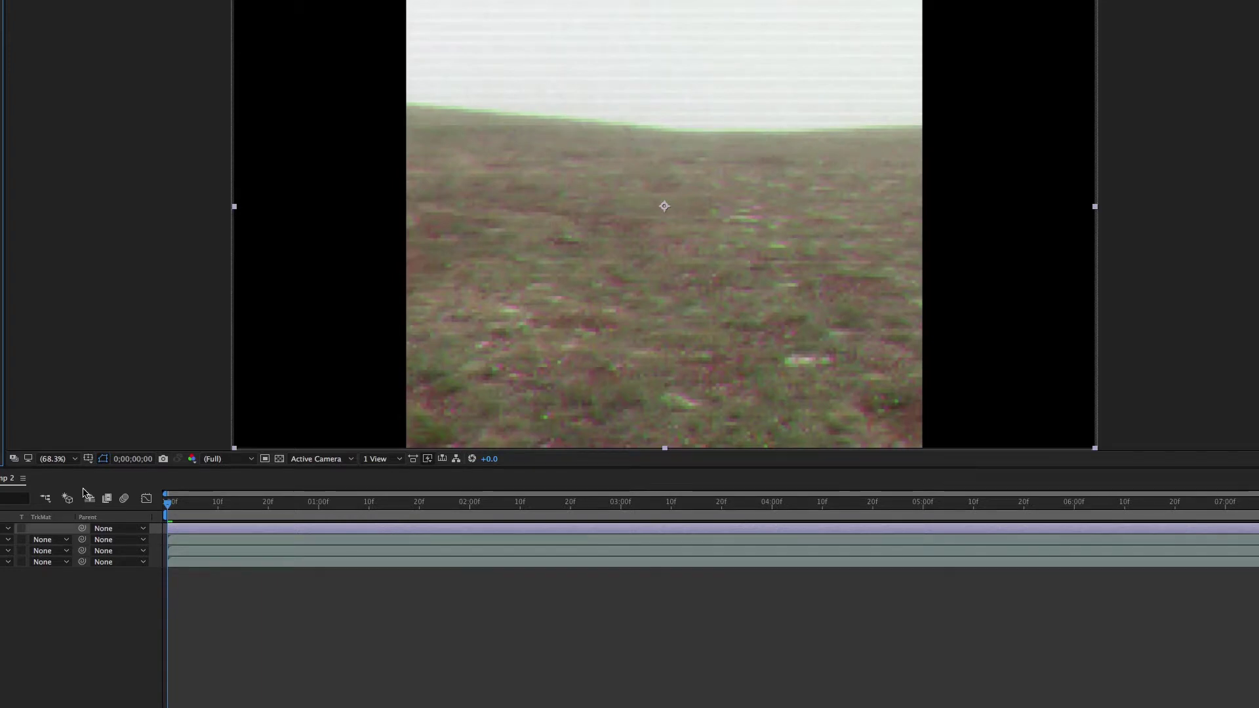
Step: At the first frame, keyframe the Bulge center with Y at -30, above the frame, and reveal the keyframed property in the timeline
left_click_drag(169, 503, 176, 504)
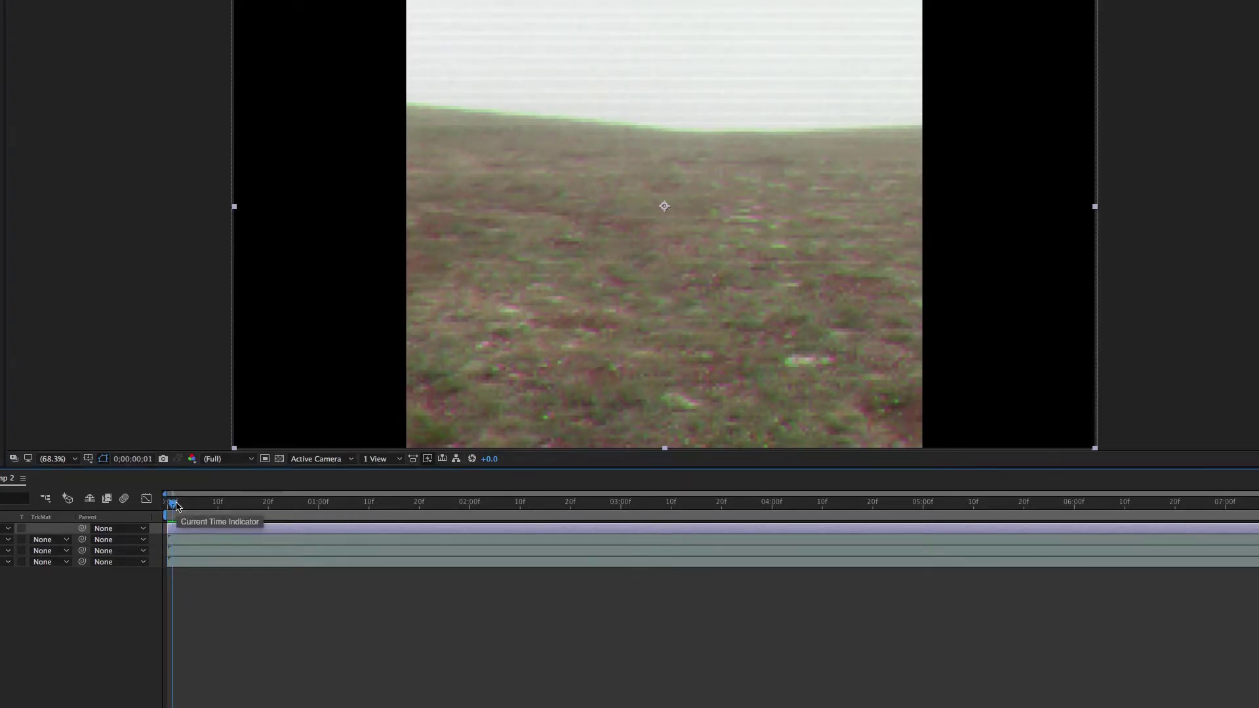
left_click_drag(174, 506, 149, 506)
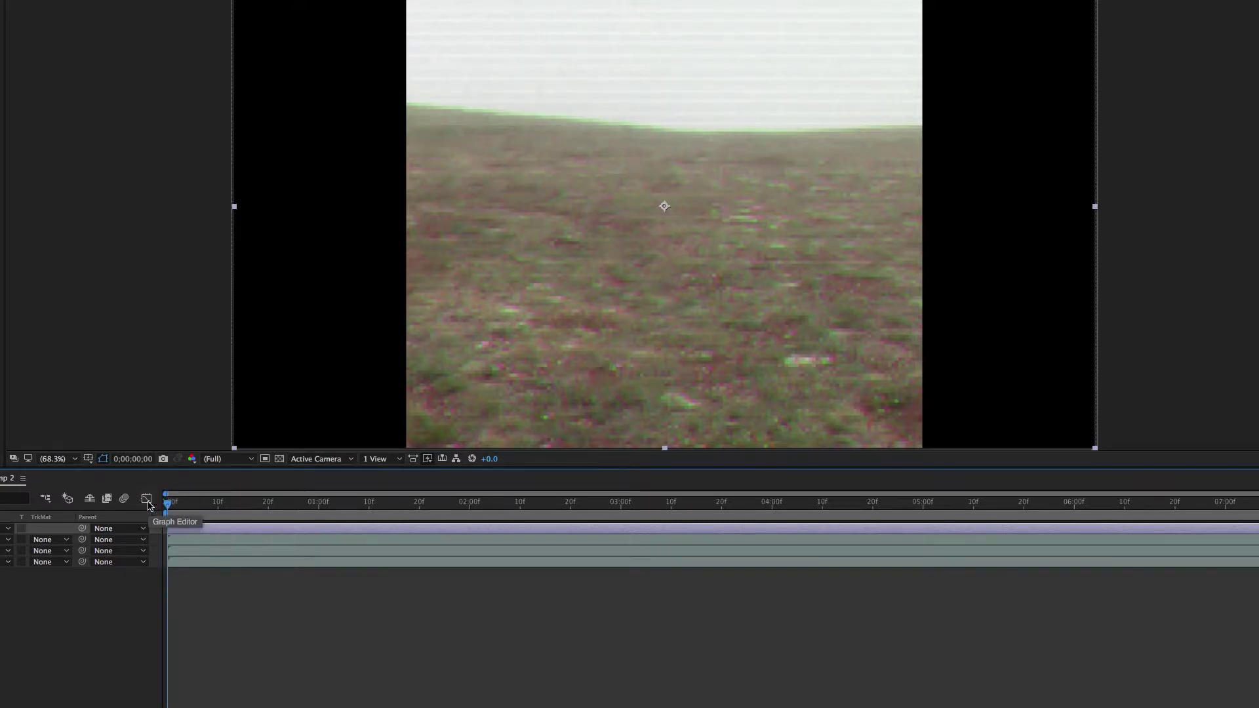
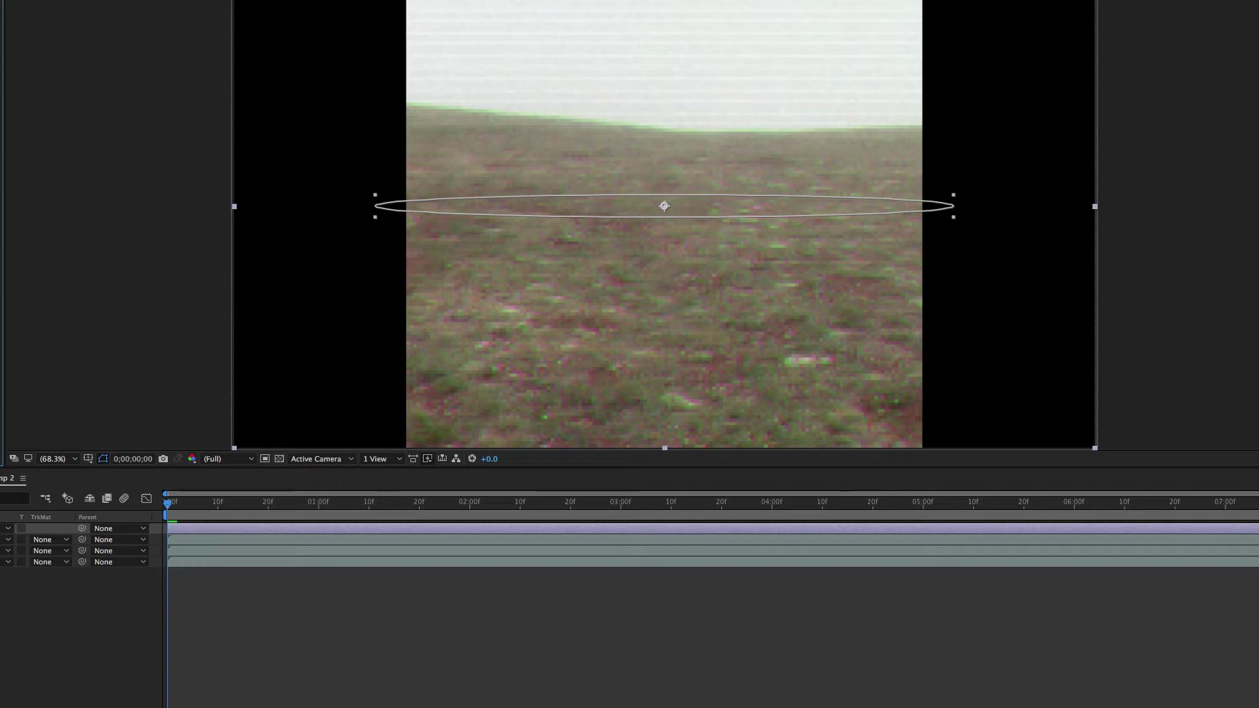
left_click_drag(664, 206, 664, 69)
key("F2")
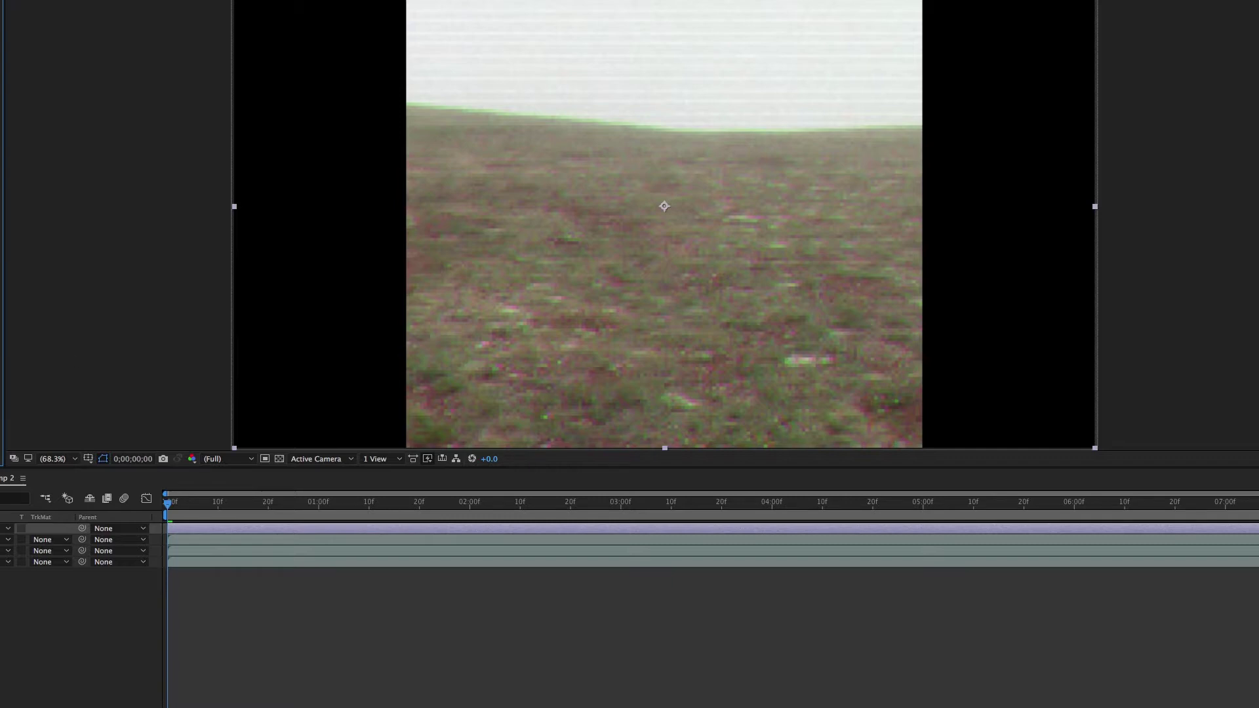
key("u")
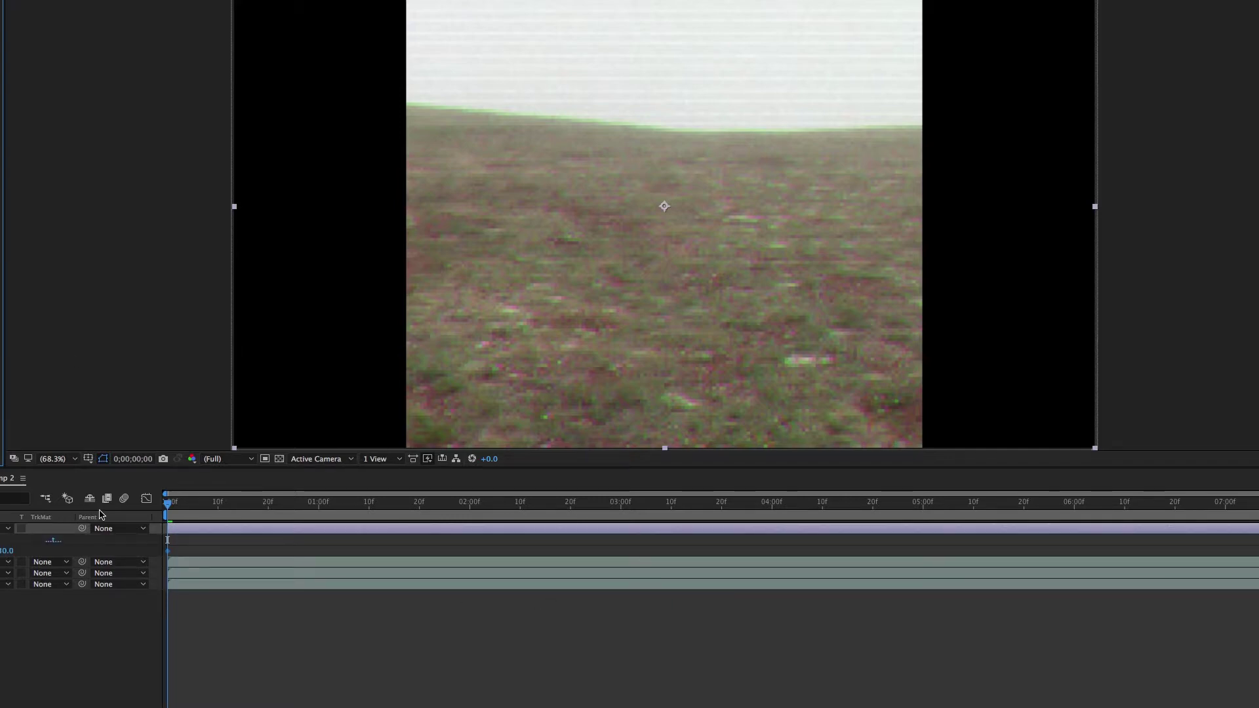
Step: Keyframe the Bulge center's Y at 1105 at 0;00;01;00 and at -30 one frame further on
left_click_drag(168, 505, 318, 504)
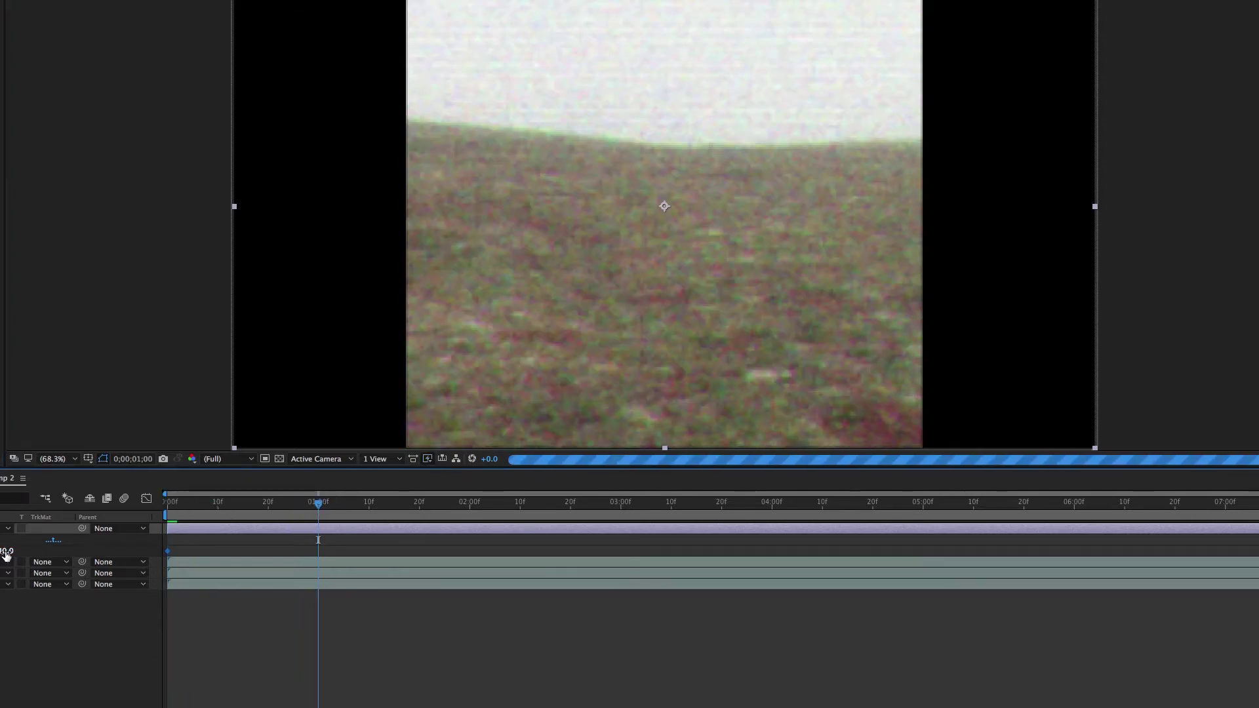
left_click_drag(6, 556, 788, 517)
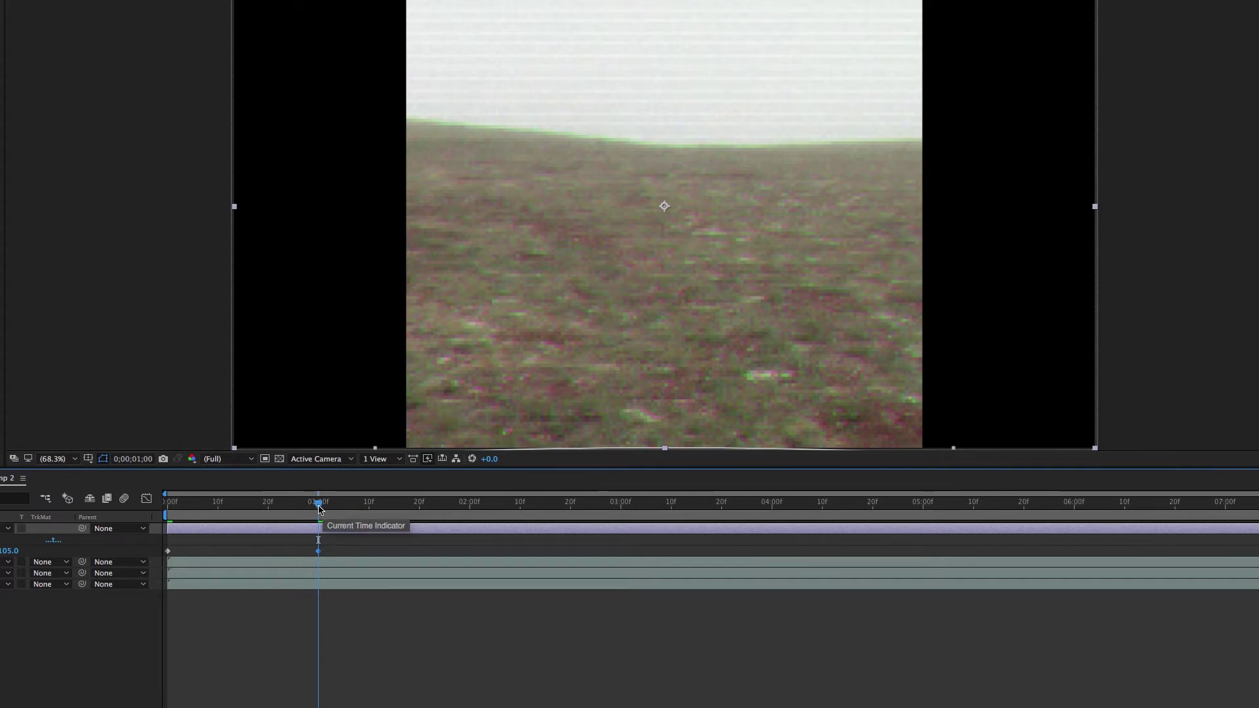
left_click_drag(320, 509, 324, 509)
left_click(7, 554)
key("BackSpace")
type("-30")
key("Return")
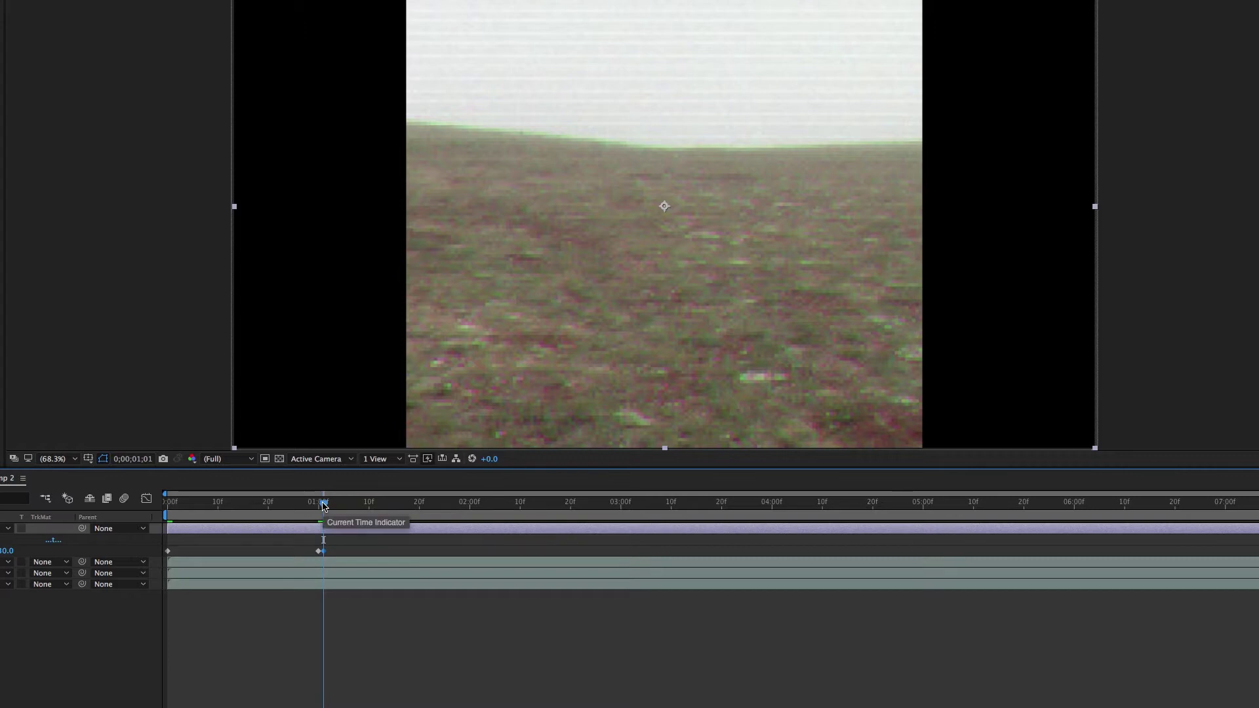
Step: Keyframe the Bulge center's Y at 1105 at 0;00;01;20 and at -30 at 0;00;01;21
left_click_drag(324, 503, 419, 504)
left_click(8, 551)
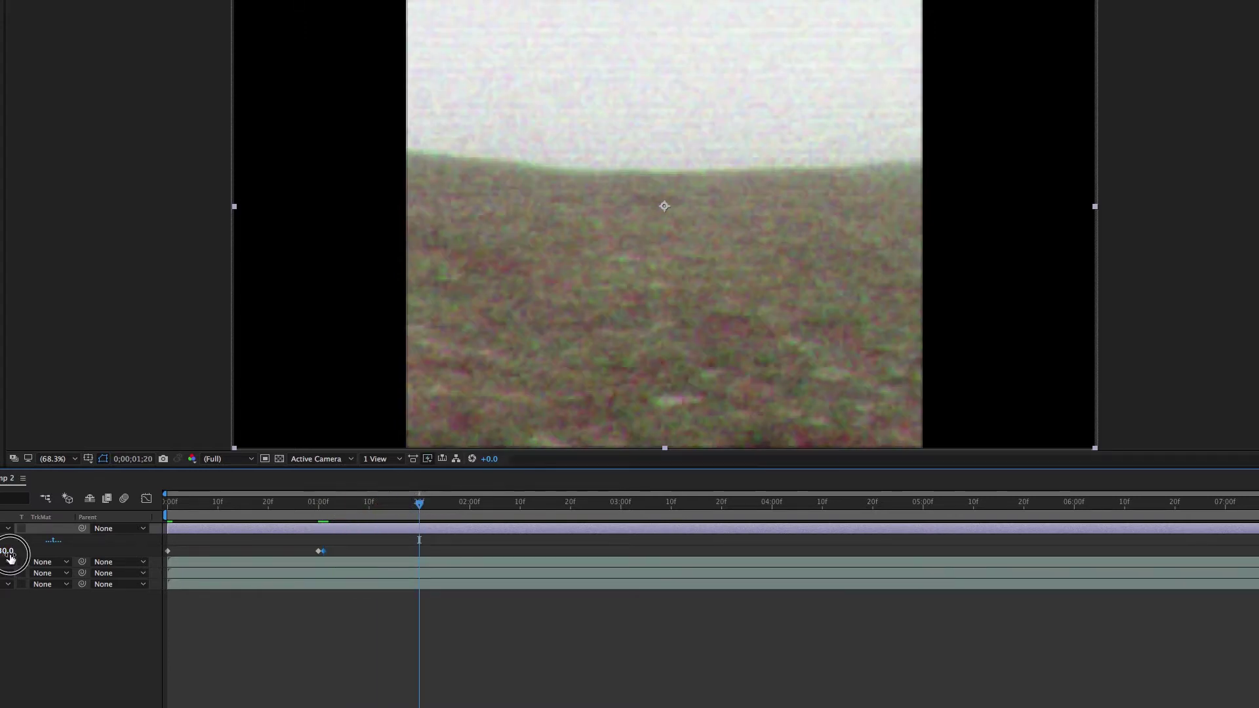
type("1105")
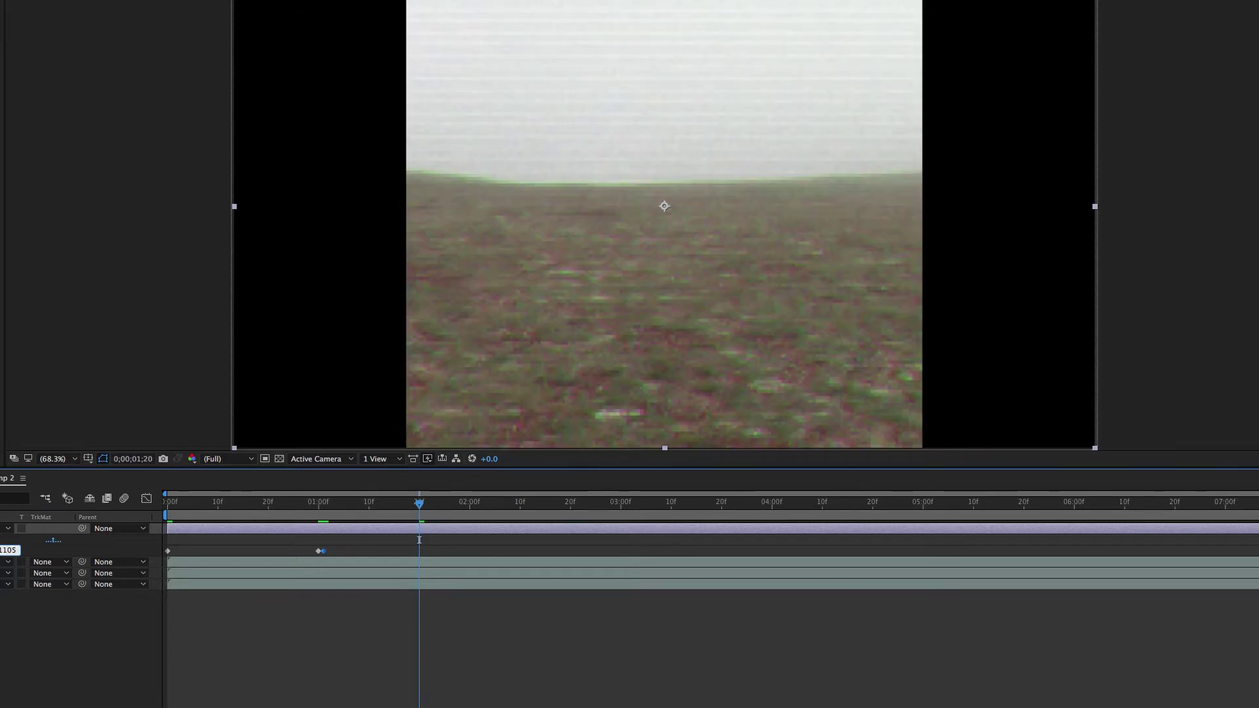
key("Return")
left_click(425, 505)
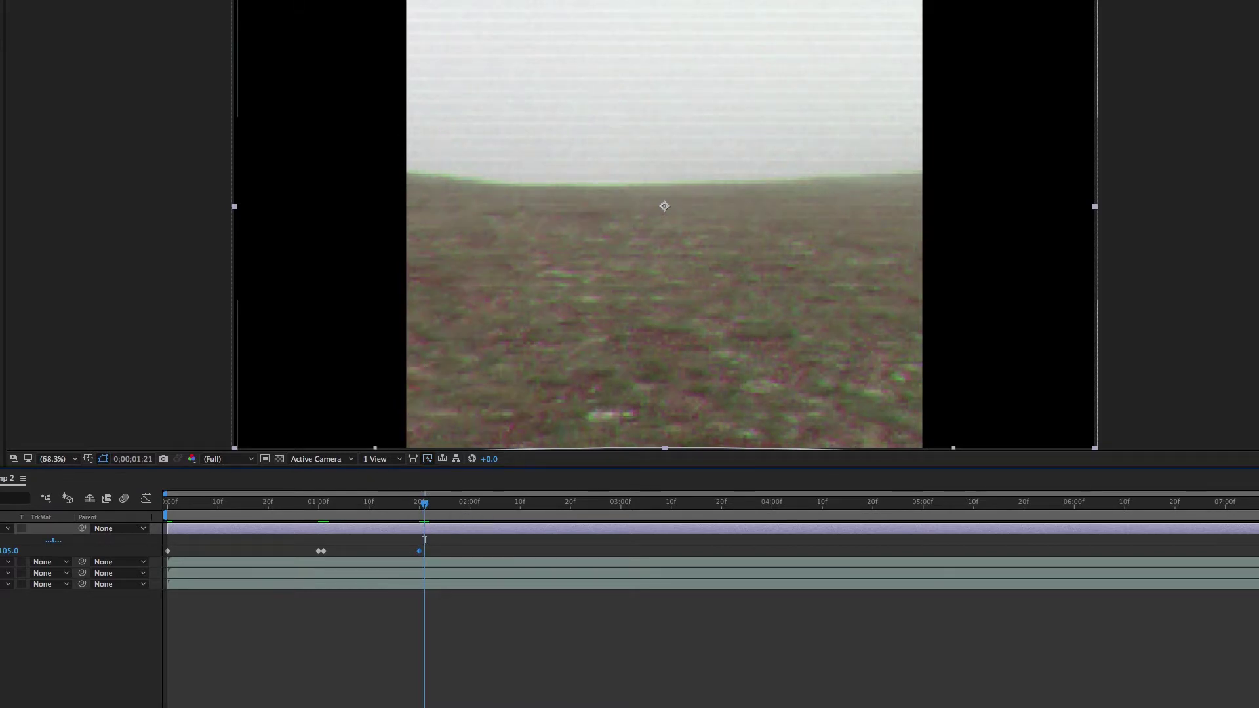
left_click(15, 554)
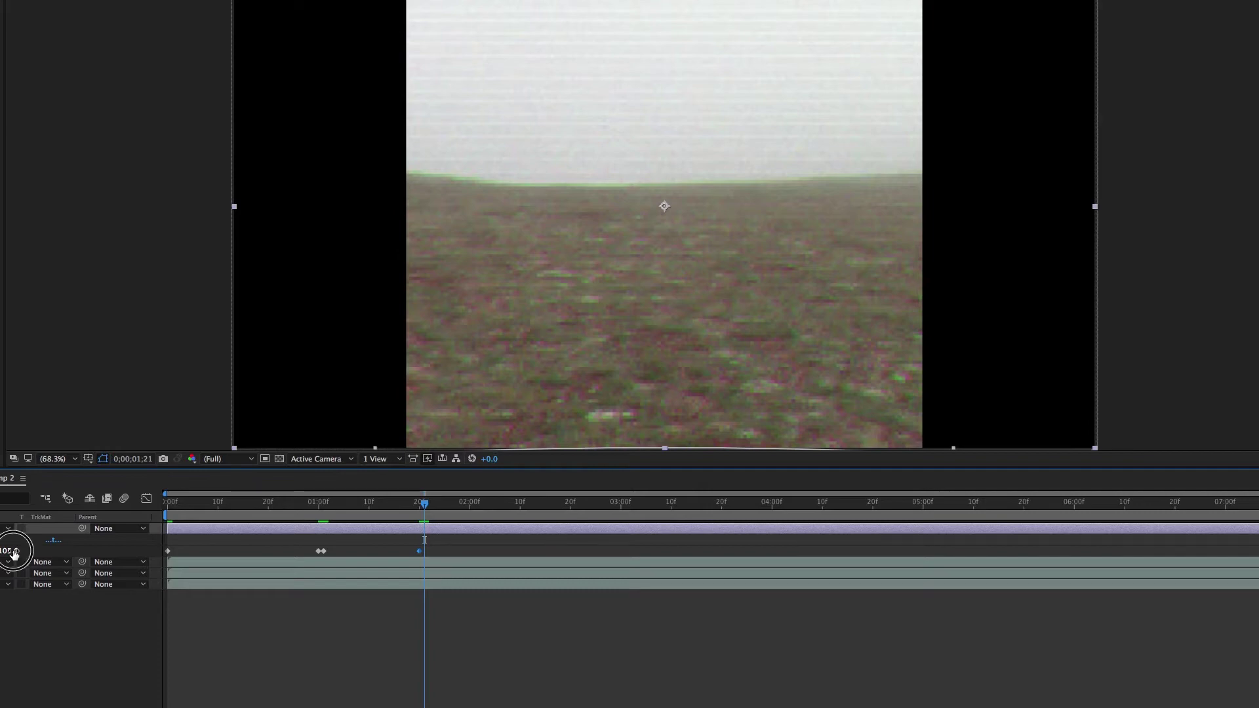
key("BackSpace")
key("Return")
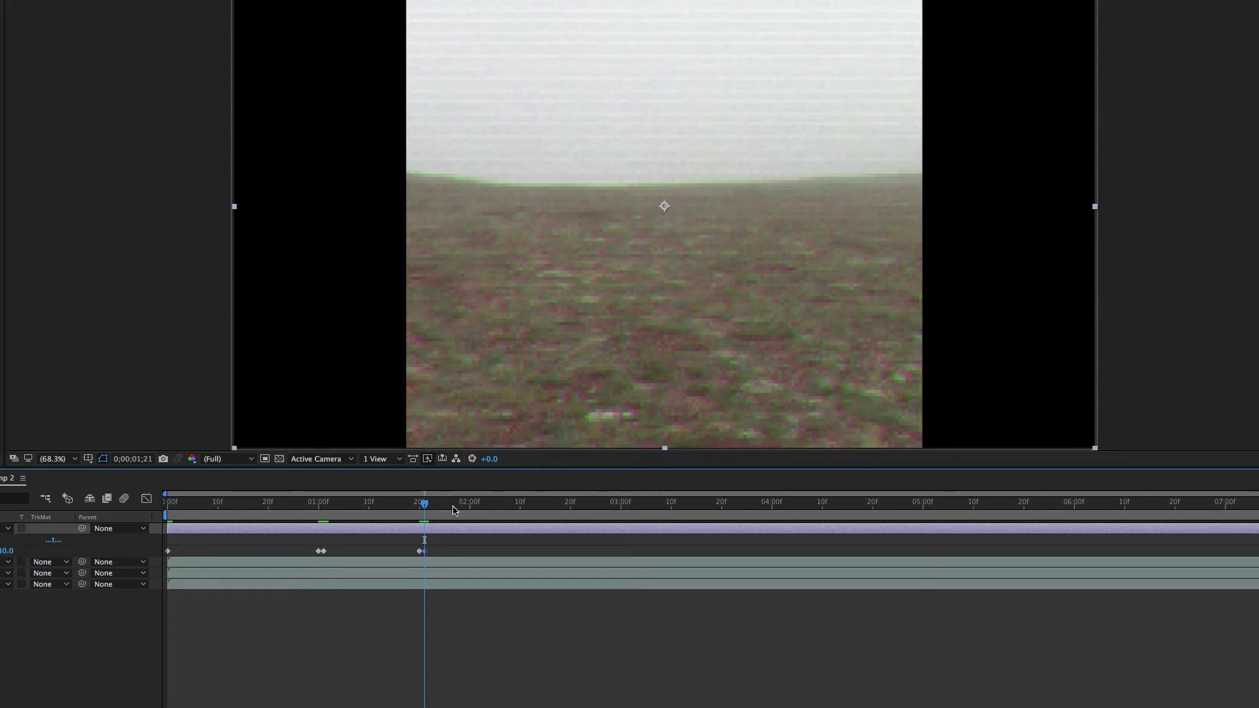
Step: Keyframe the Bulge center's Y at 1105 at 0;00;03;20
left_click_drag(425, 509, 722, 505)
left_click(6, 551)
type("1")
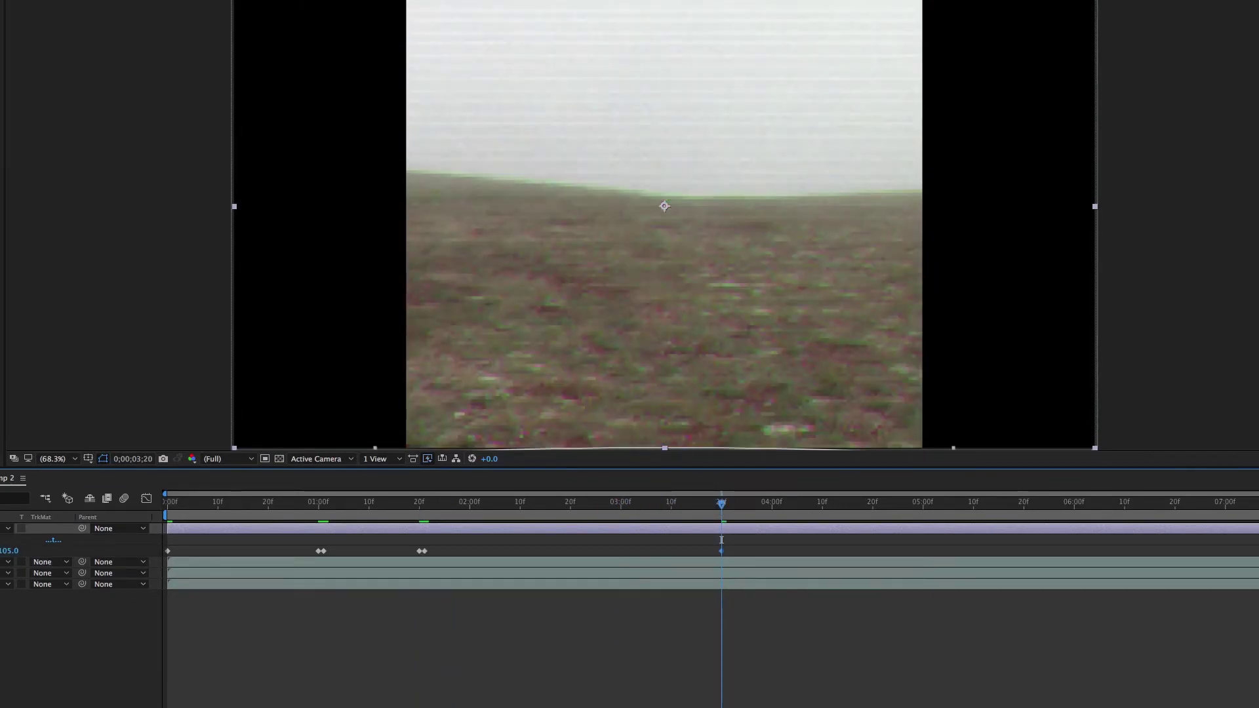
Step: Go to 0;00;04;24 and open the Bulge center's Y value for editing
left_click(724, 504)
left_click_drag(725, 506, 892, 506)
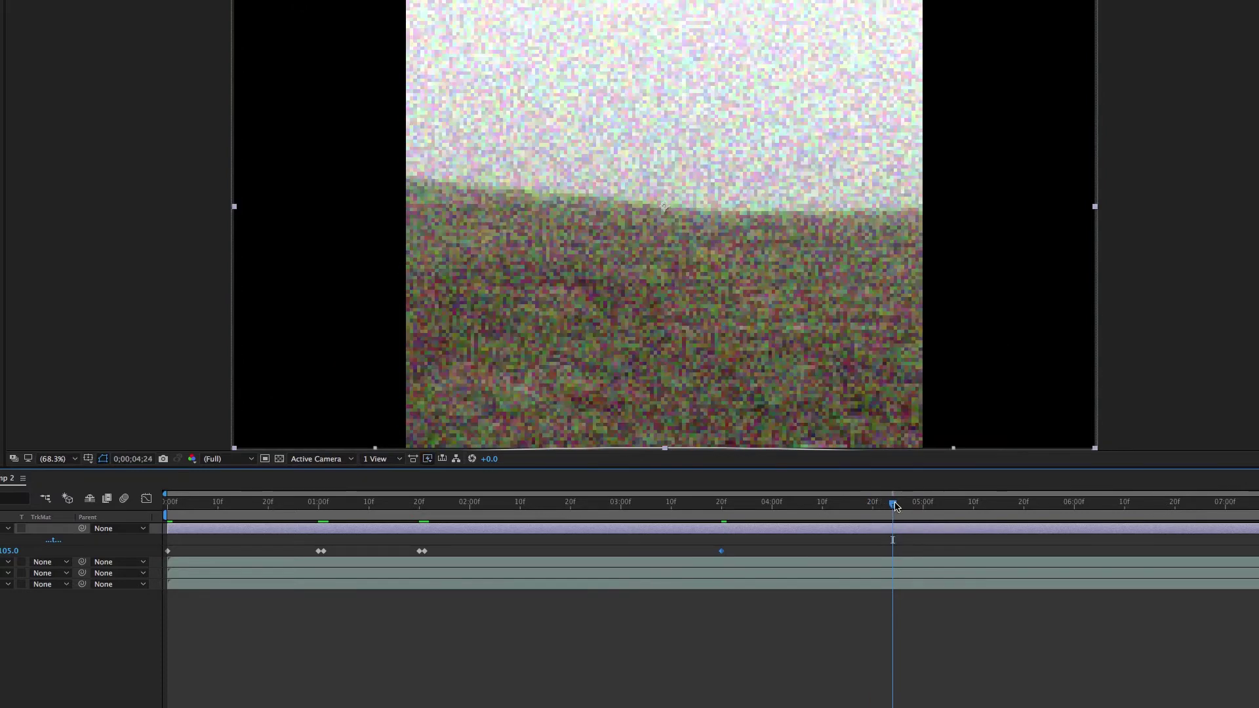
left_click(9, 552)
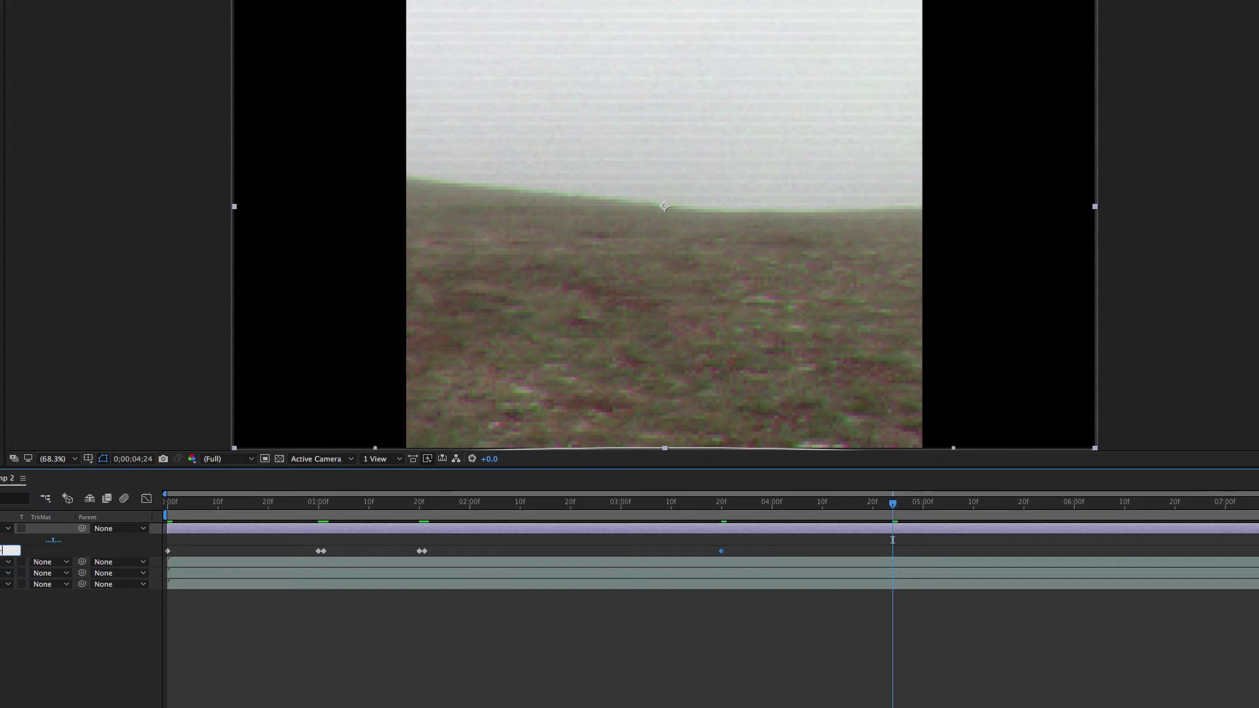